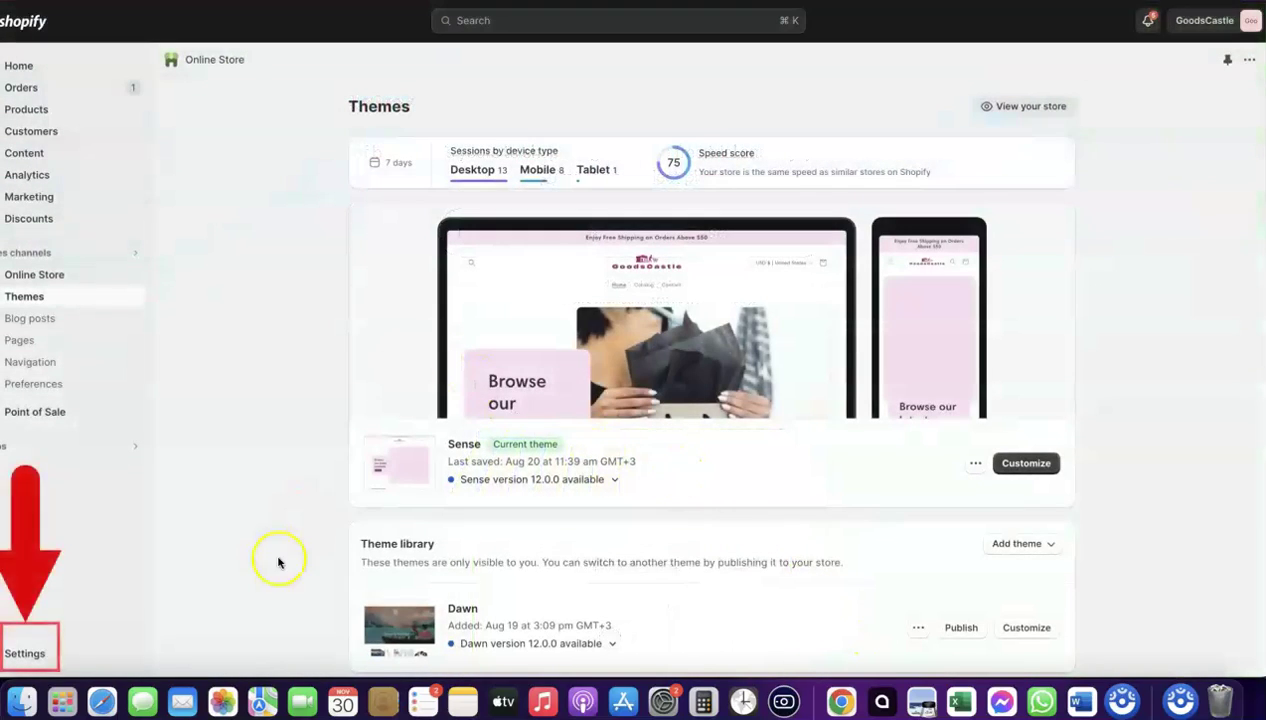
Open the payment settings of the store.
left_click(23, 655)
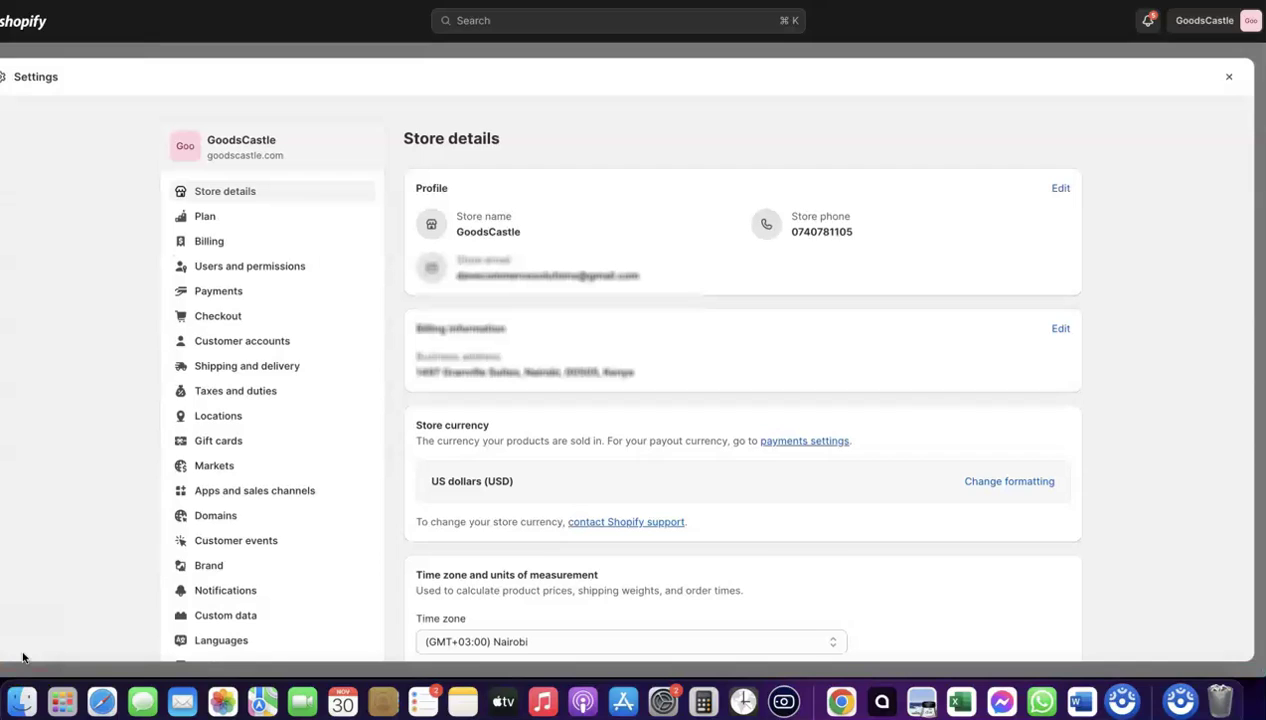
left_click(209, 295)
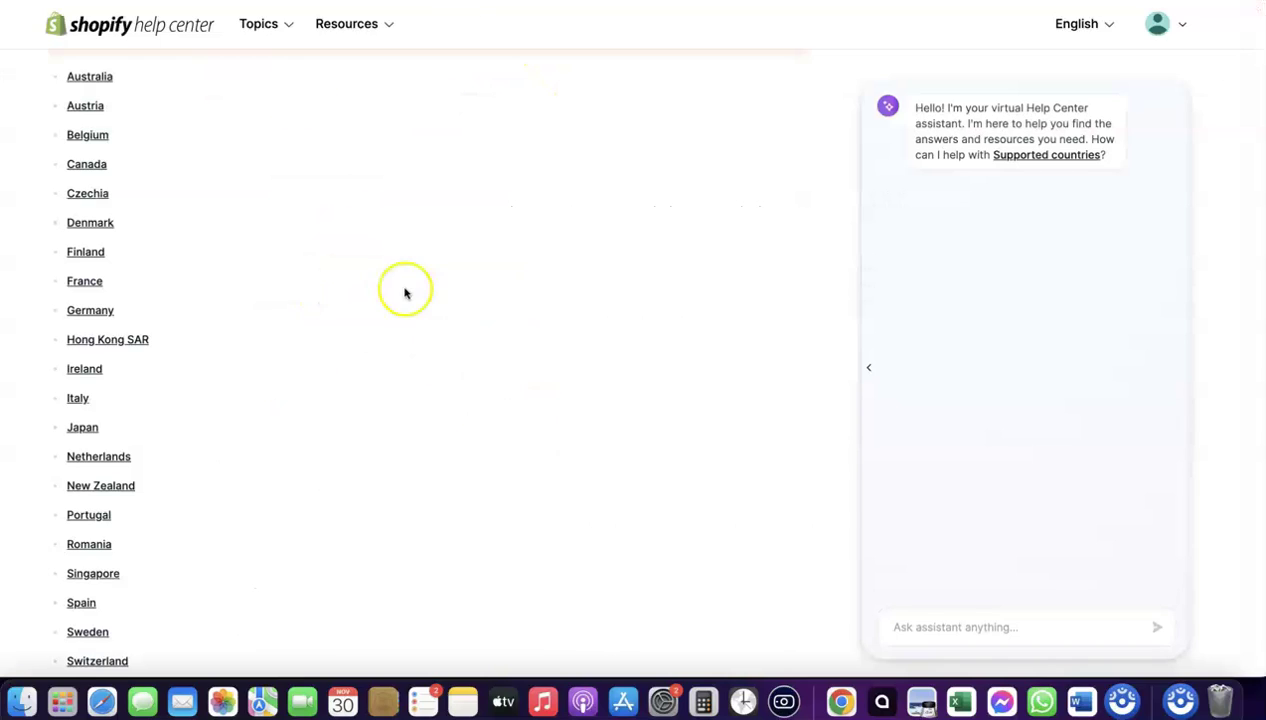
Read through the Shopify Help Center's list of supported countries for Shopify Payments, from Australia to United States.
scroll(406, 291, "up", 5)
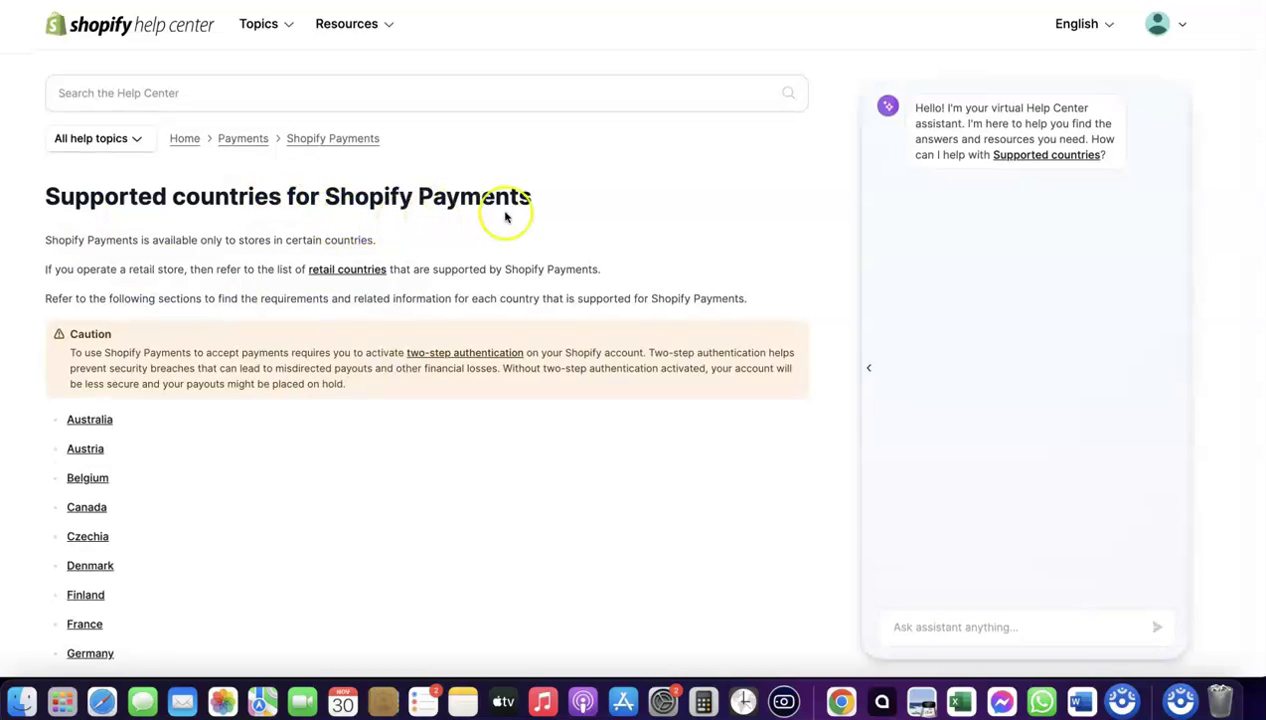
scroll(506, 216, "down", 5)
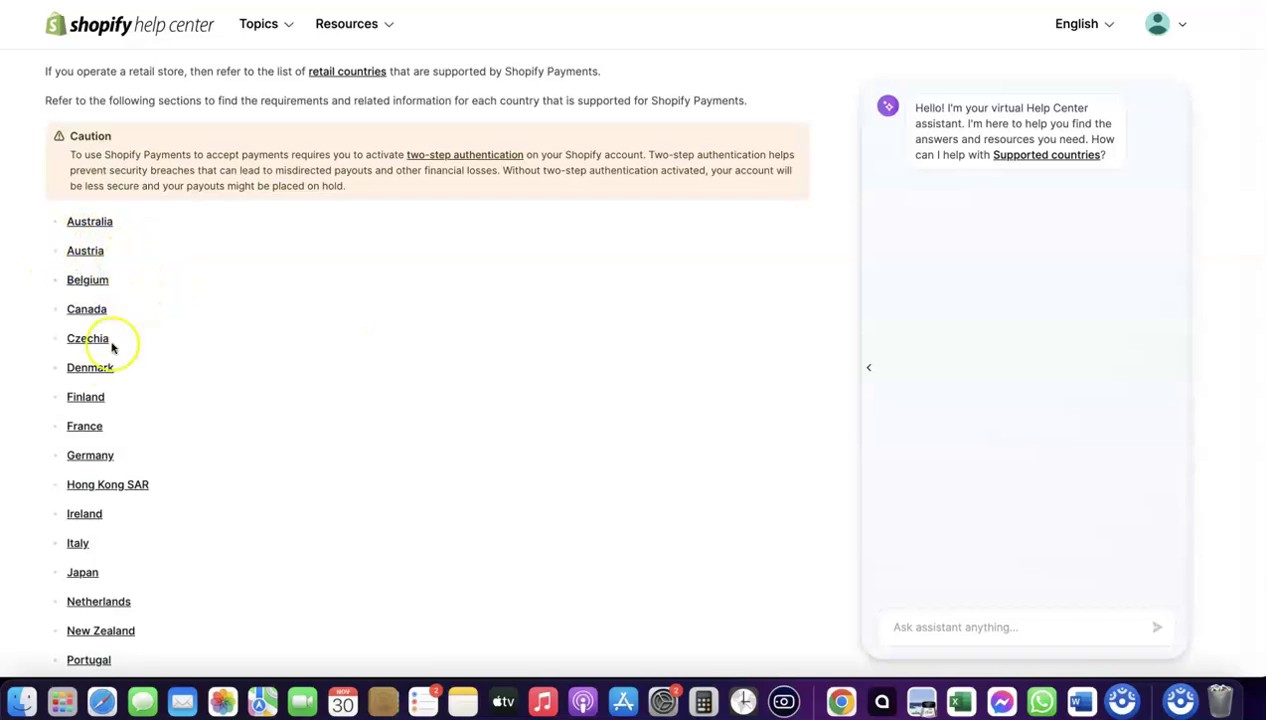
scroll(160, 370, "down", 2)
scroll(148, 367, "down", 2)
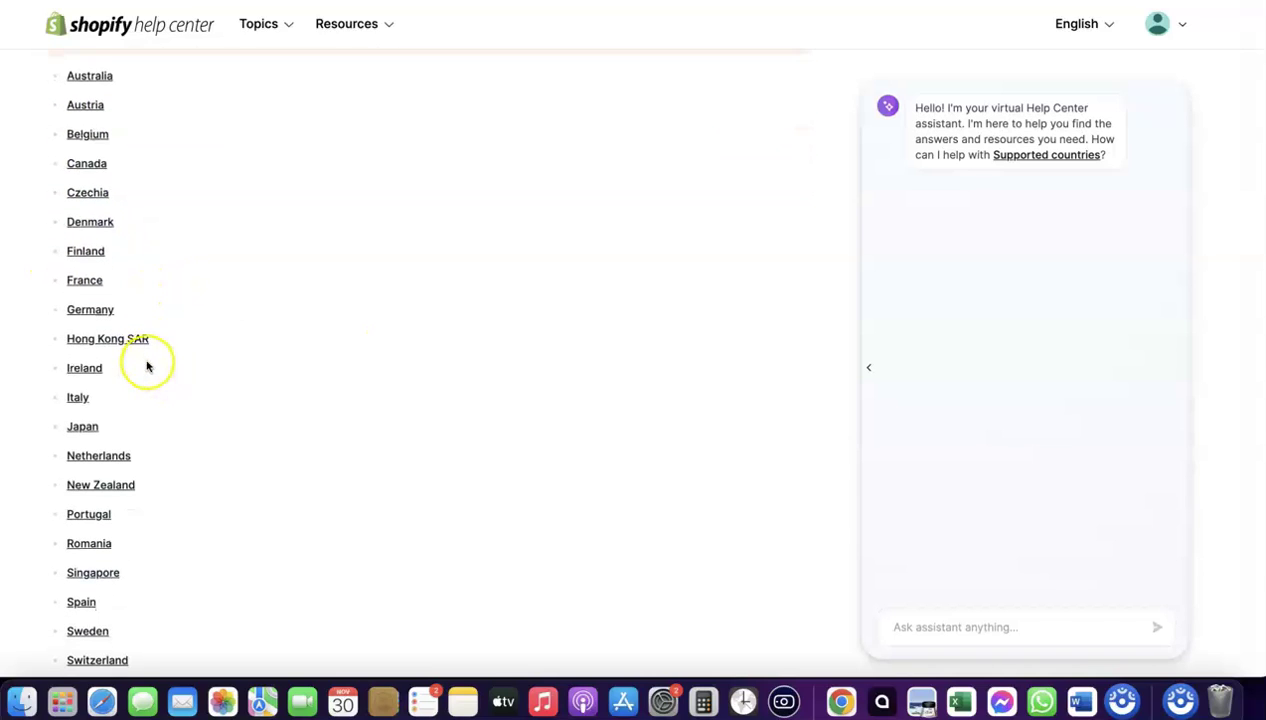
scroll(95, 470, "down", 1)
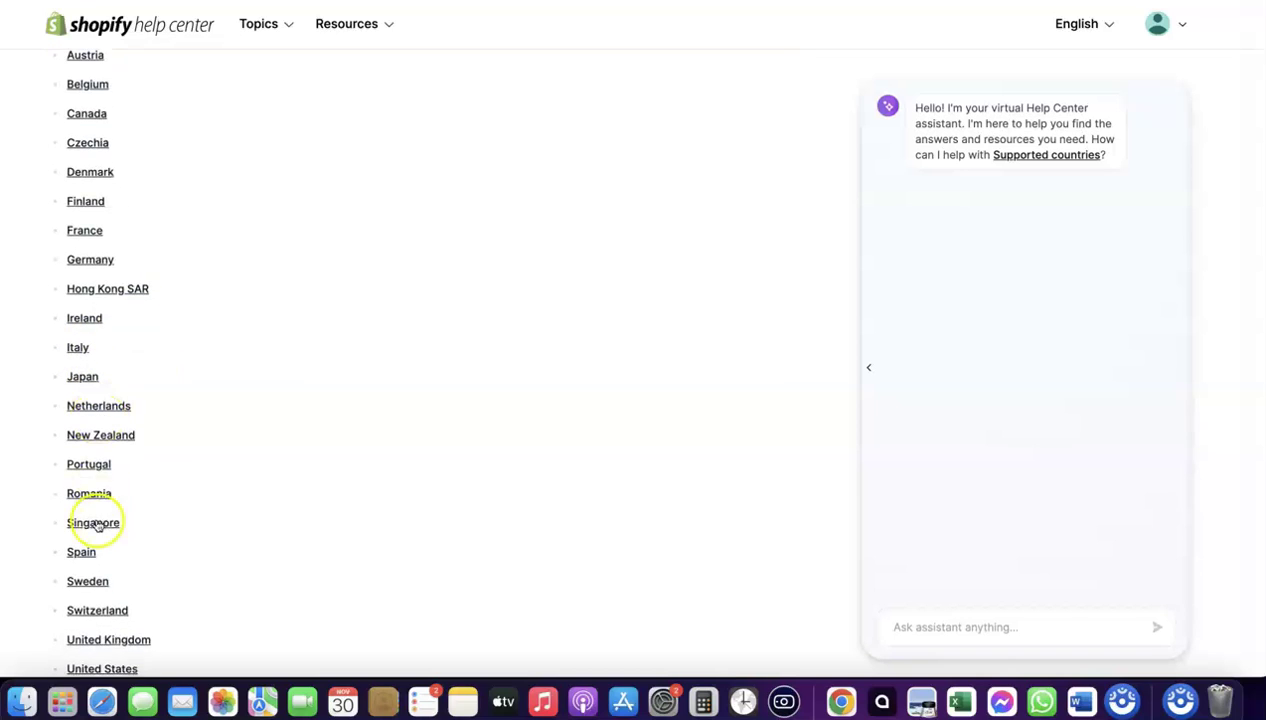
scroll(105, 512, "down", 3)
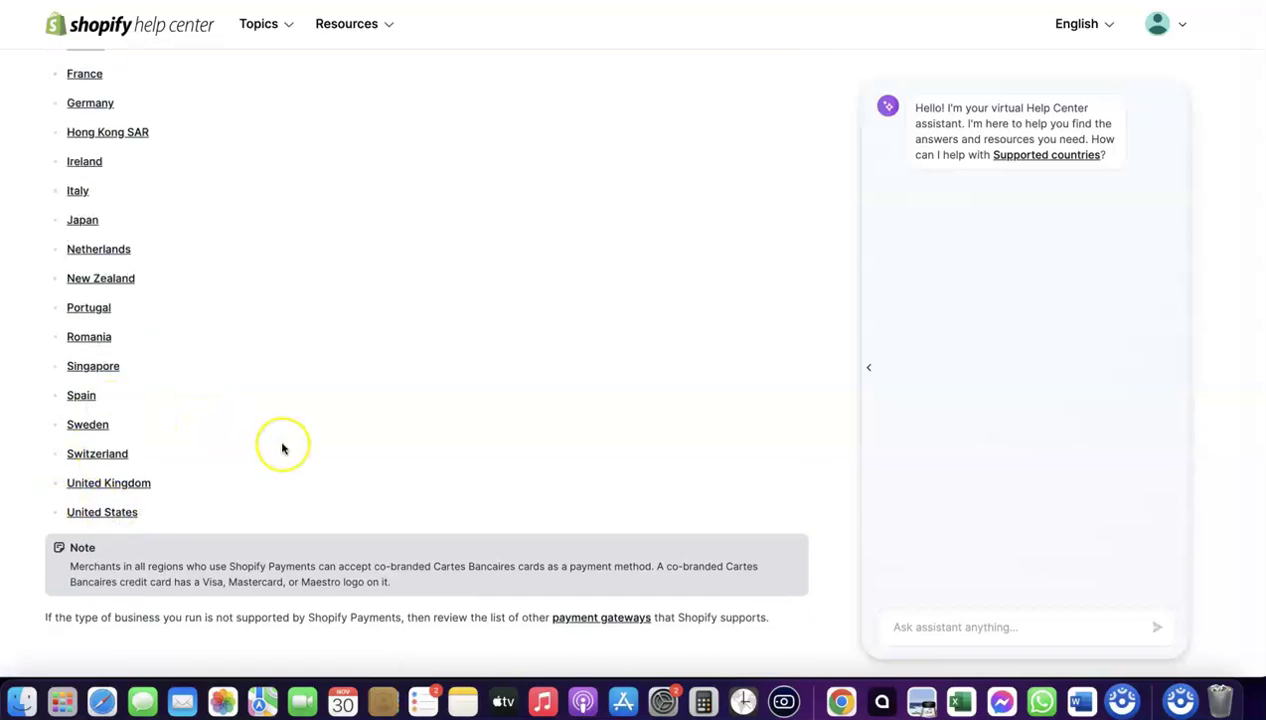
scroll(283, 447, "up", 3)
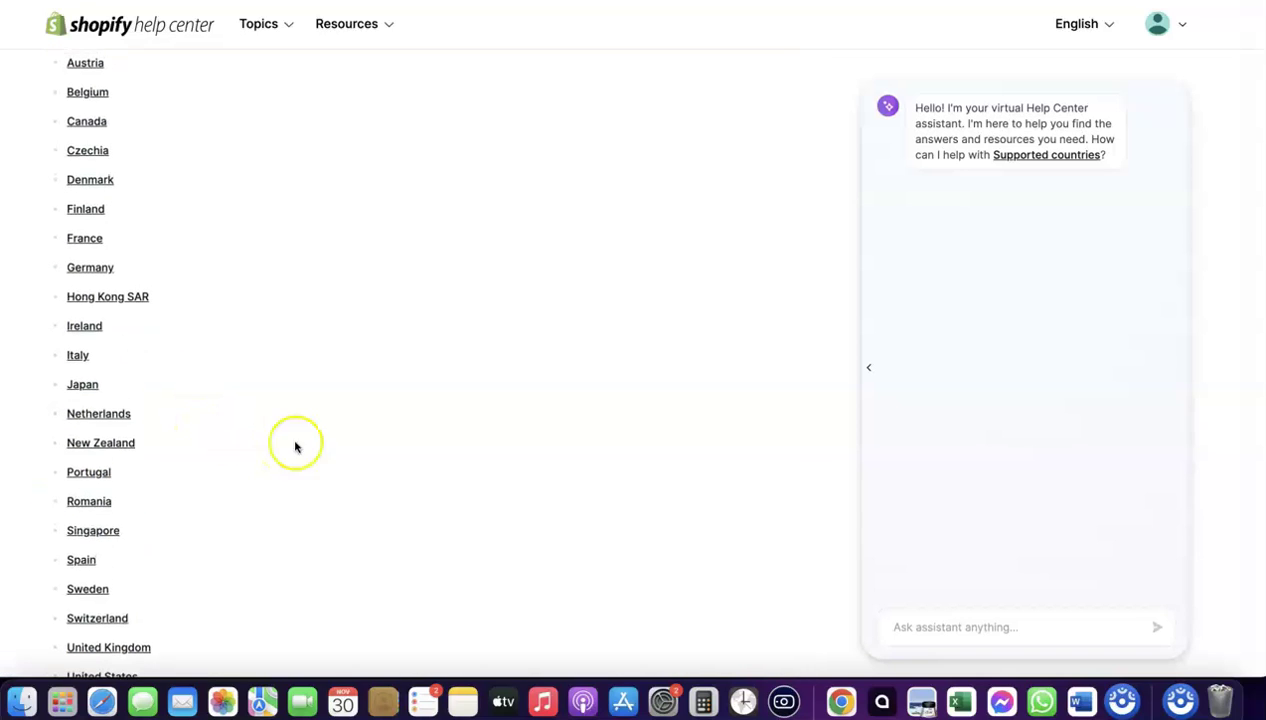
scroll(97, 82, "up", 1)
scroll(97, 82, "up", 2)
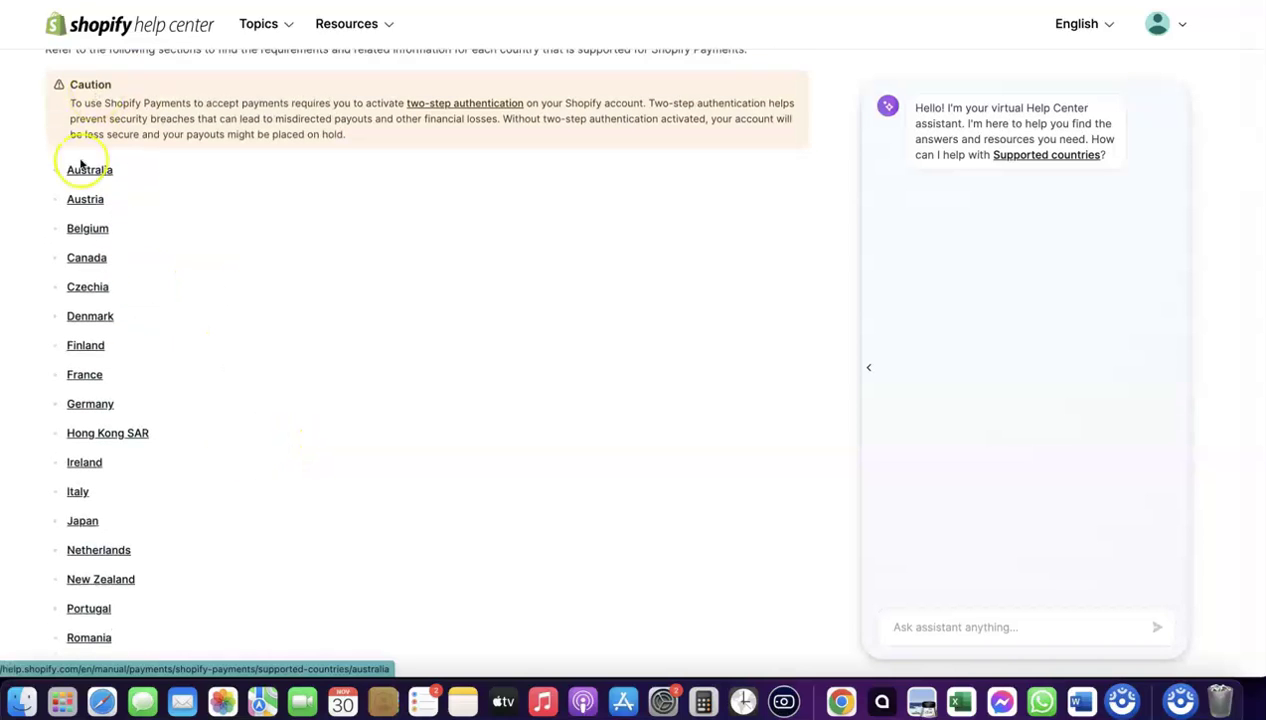
scroll(230, 210, "up", 4)
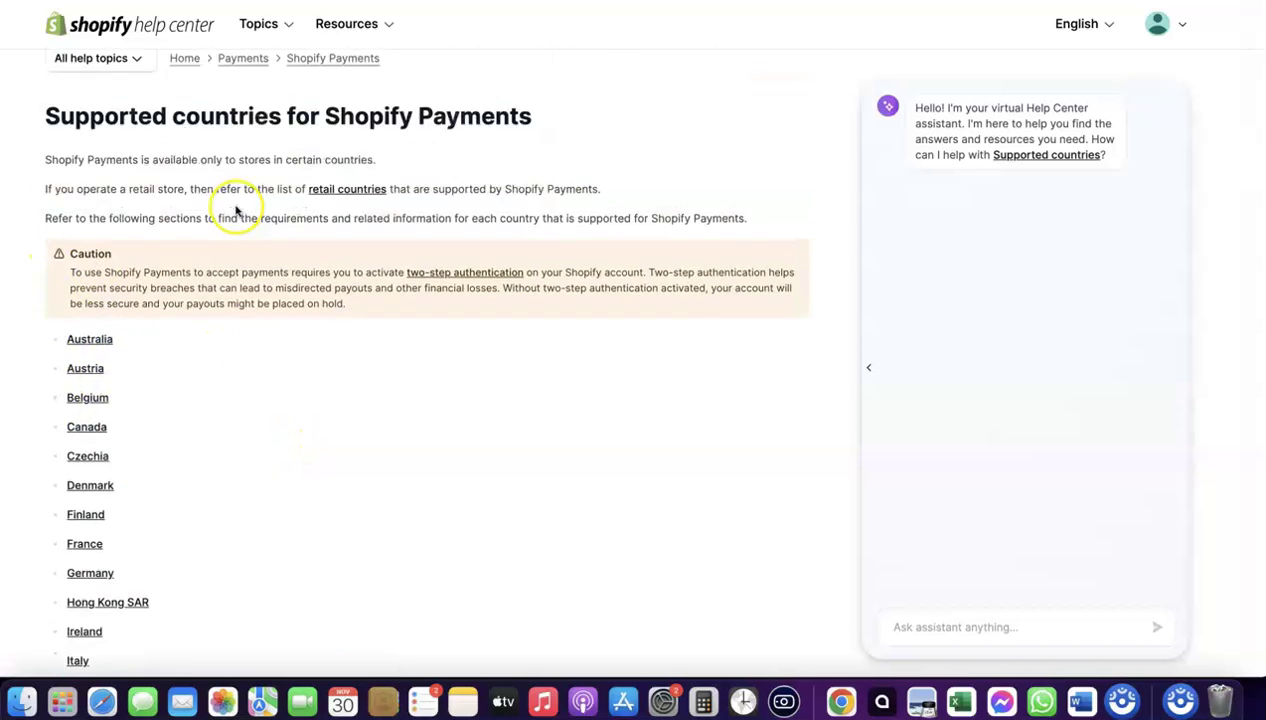
scroll(231, 194, "down", 9)
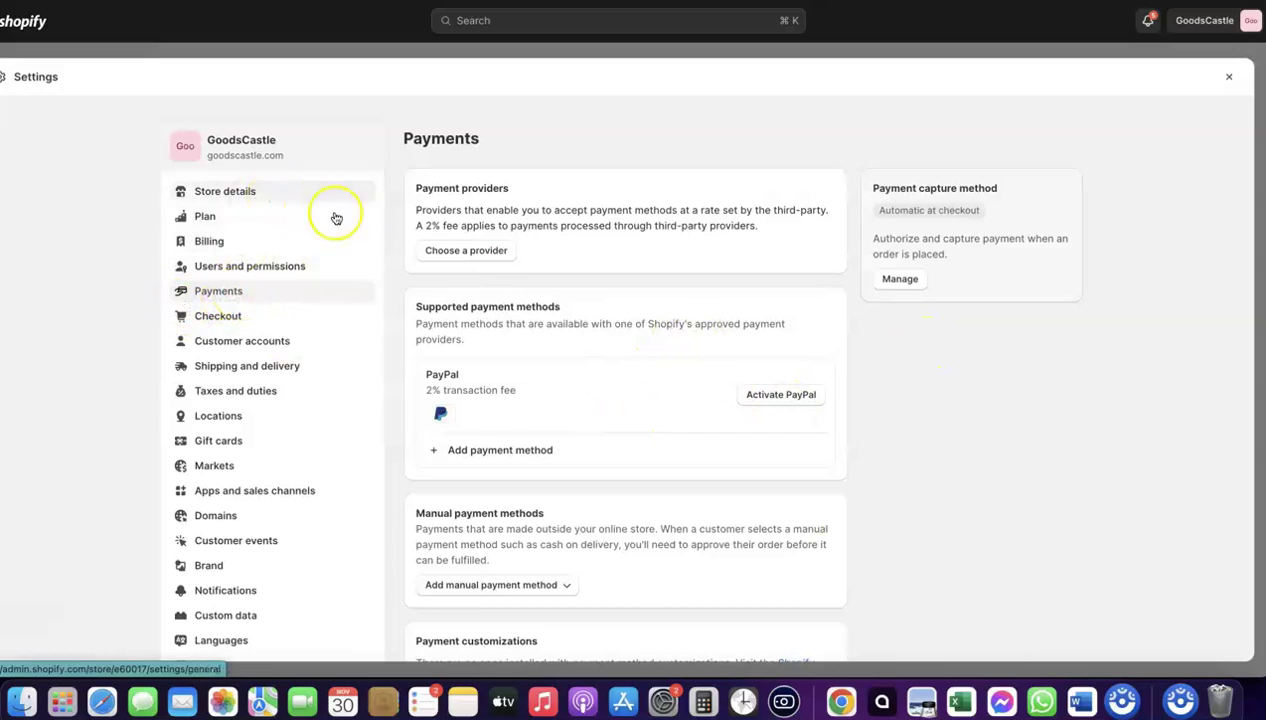
Search the third-party payment providers for Stripe in the store's payment settings and open its account connection page.
left_click(462, 255)
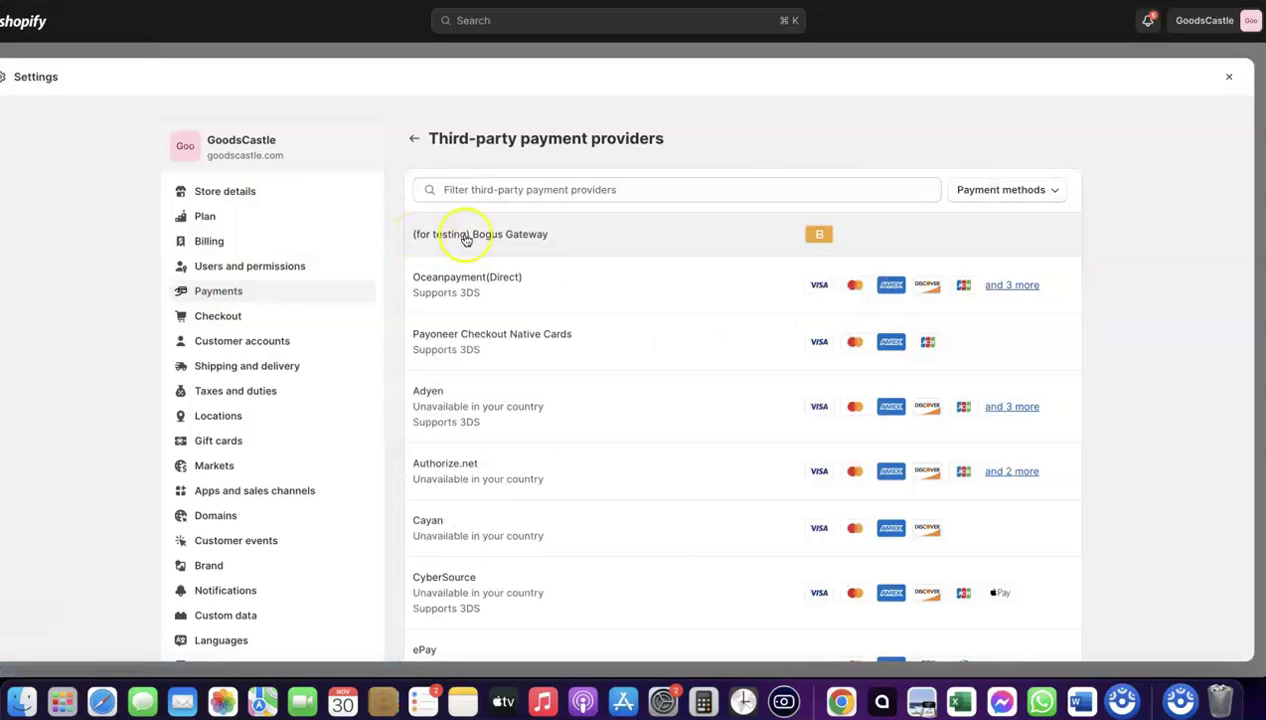
left_click(640, 189)
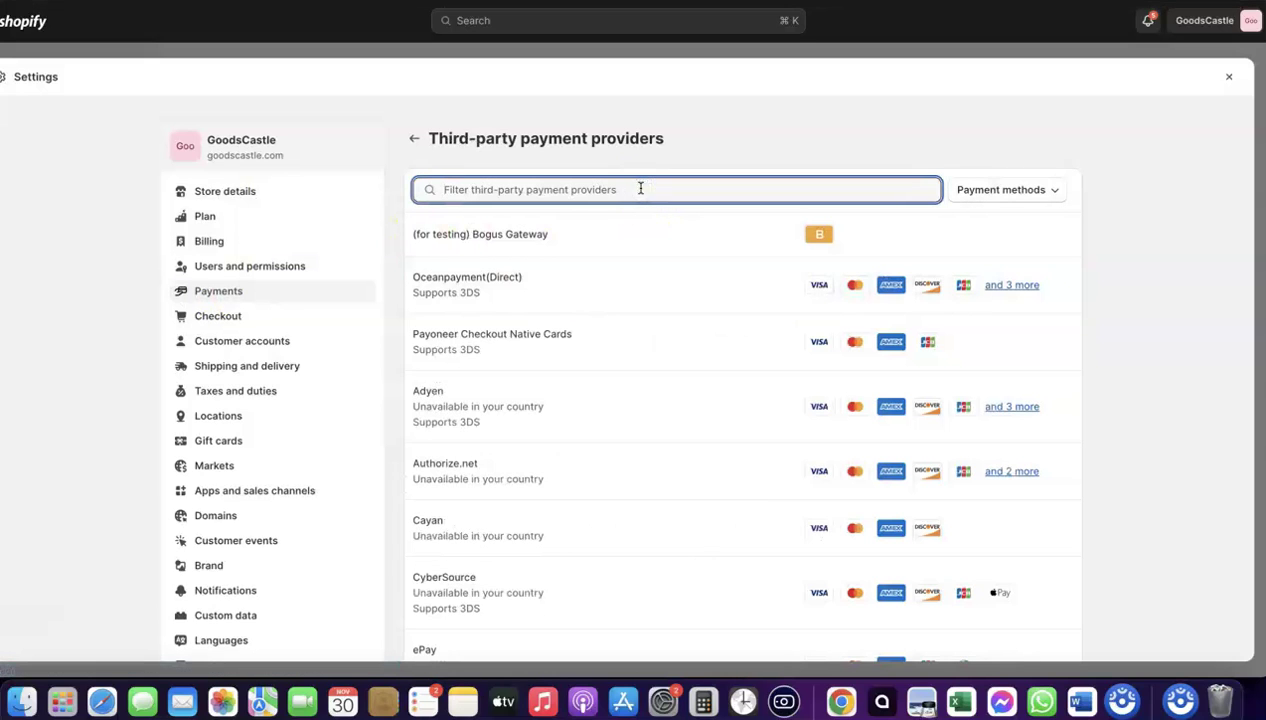
type("Stripe")
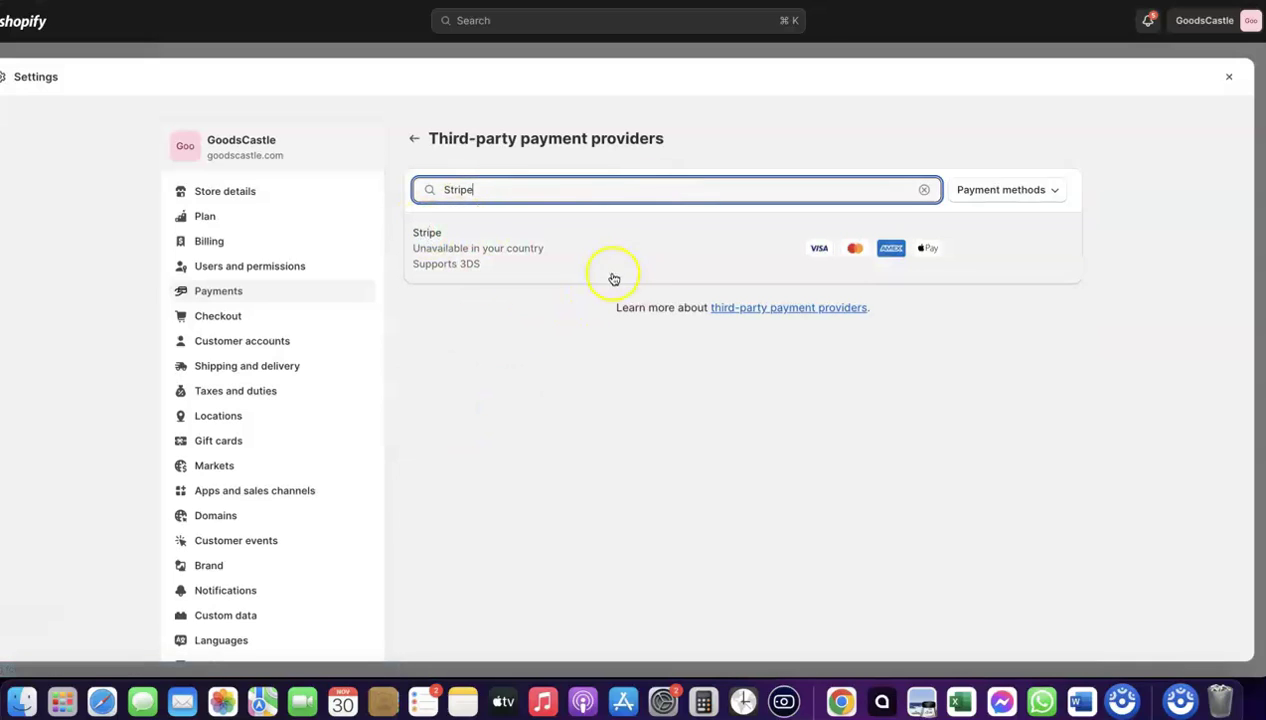
left_click(514, 249)
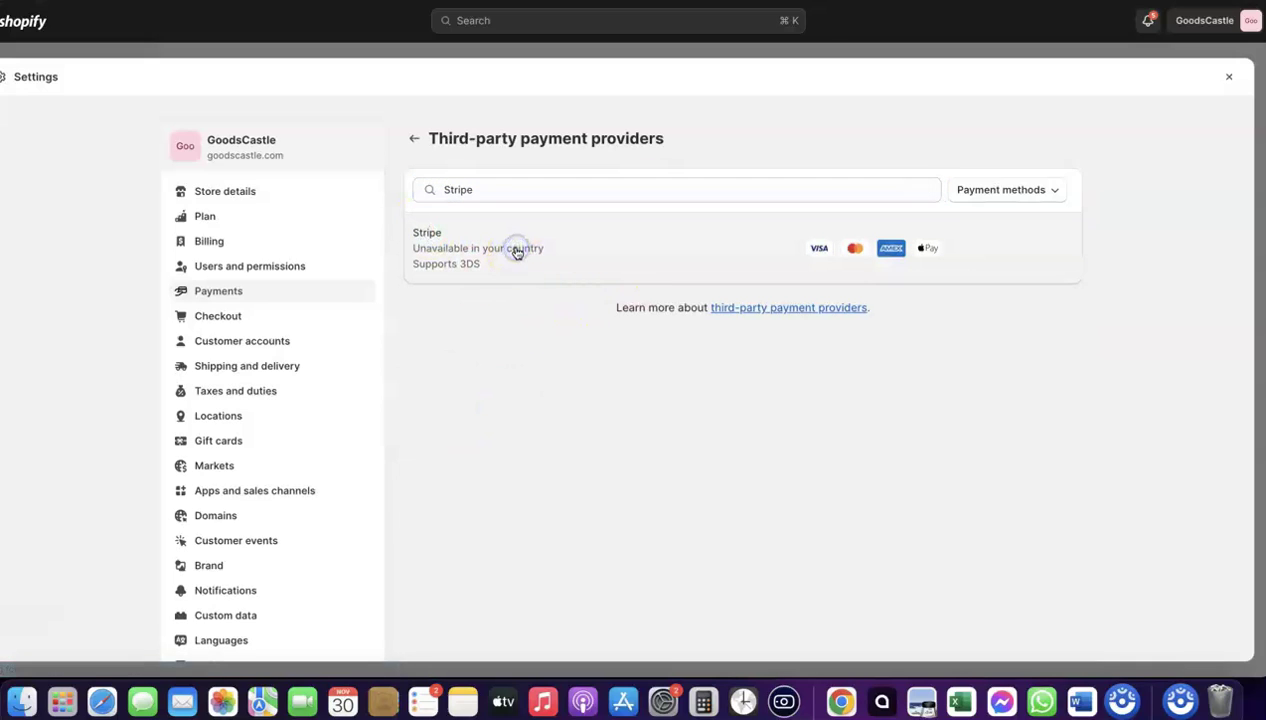
left_click(353, 222)
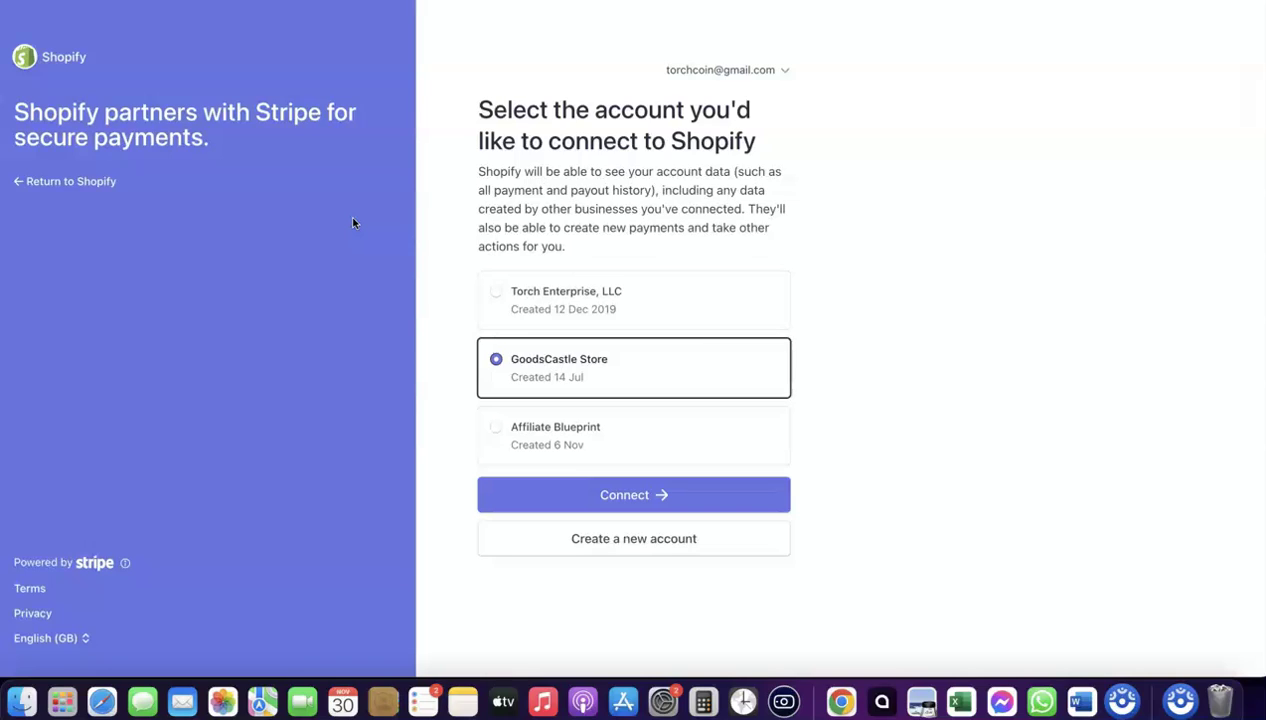
Look over the GoodsCastle Store dashboard in Stripe and connect that account to Shopify.
left_click(521, 115)
left_click(481, 213)
left_click(311, 30)
left_click(315, 4)
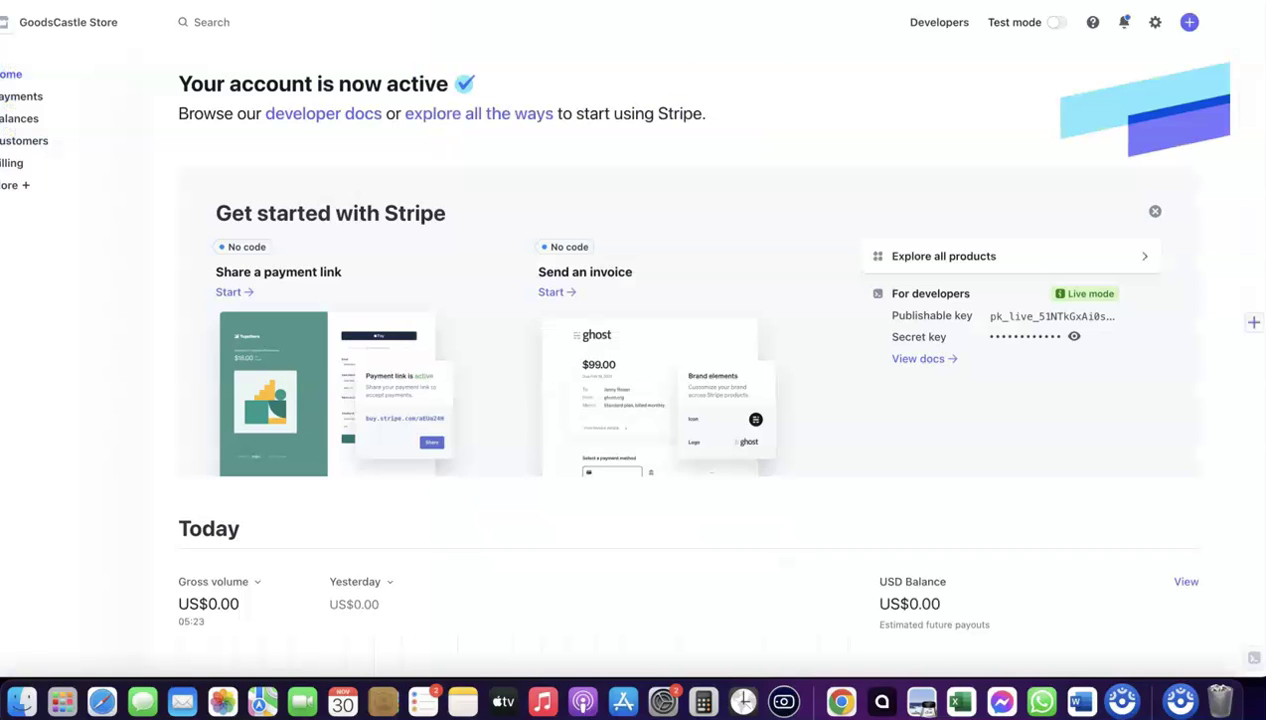
left_click(543, 300)
left_click(121, 23)
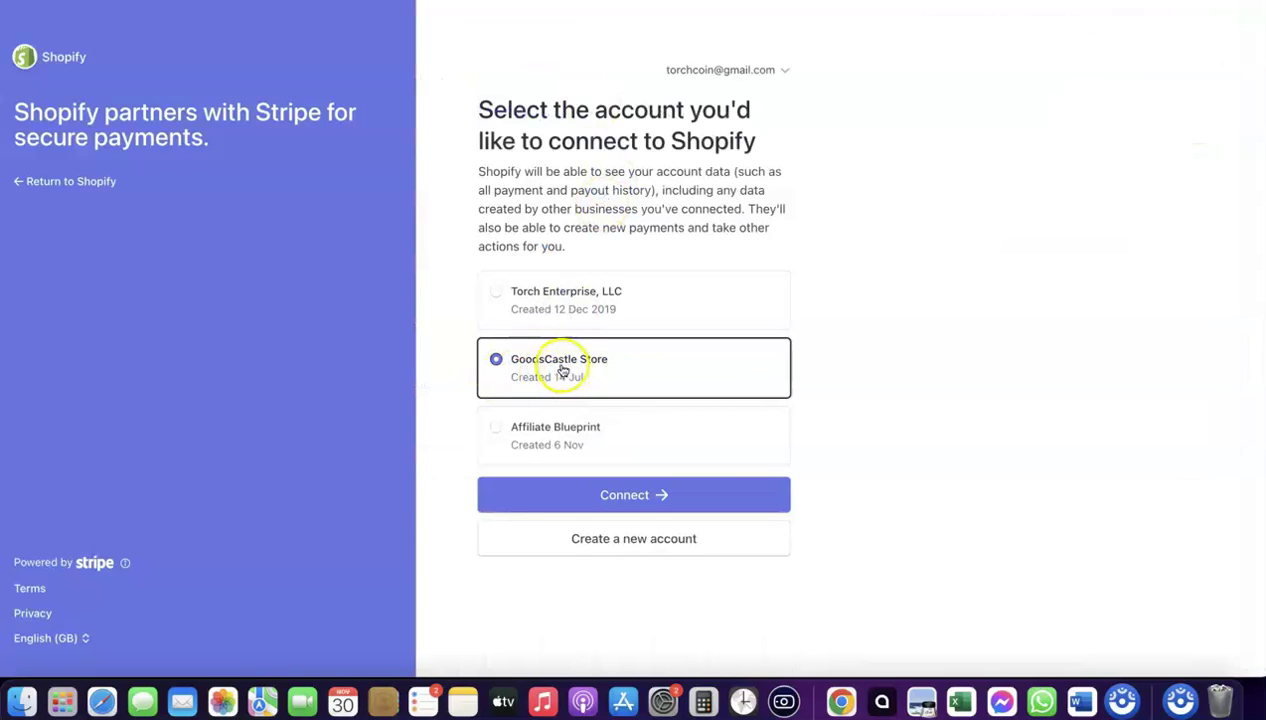
left_click(630, 496)
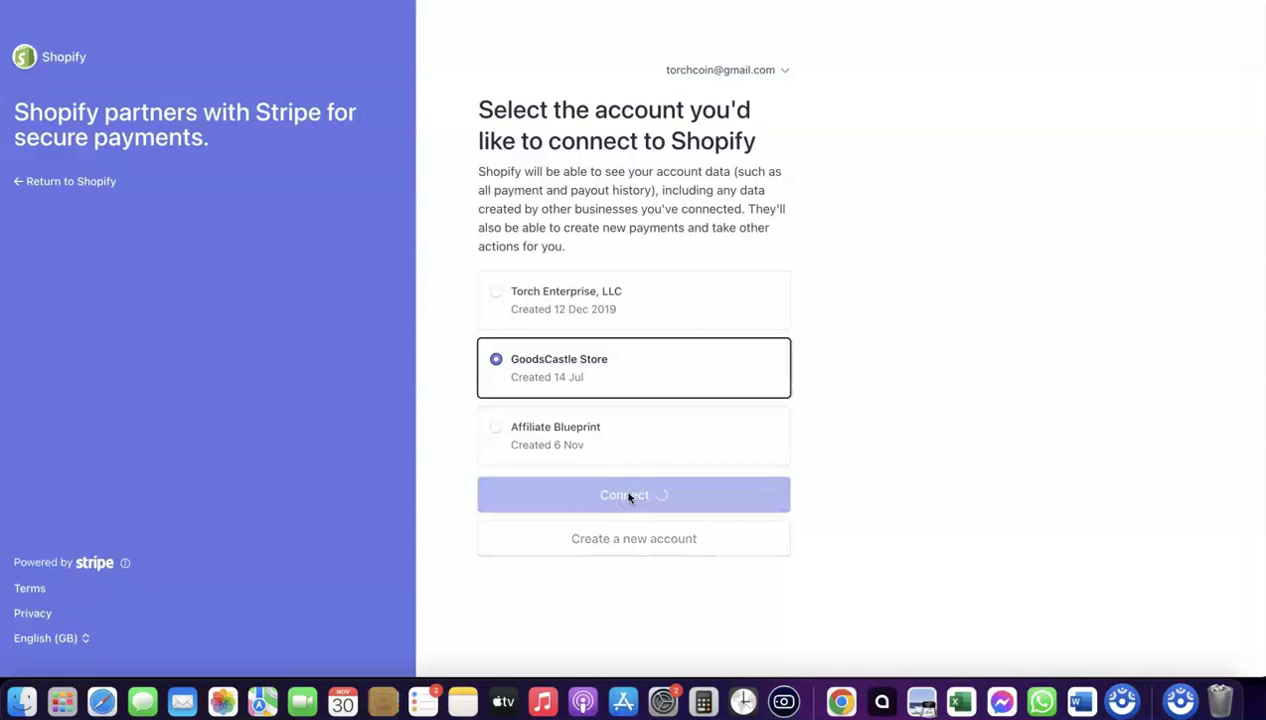
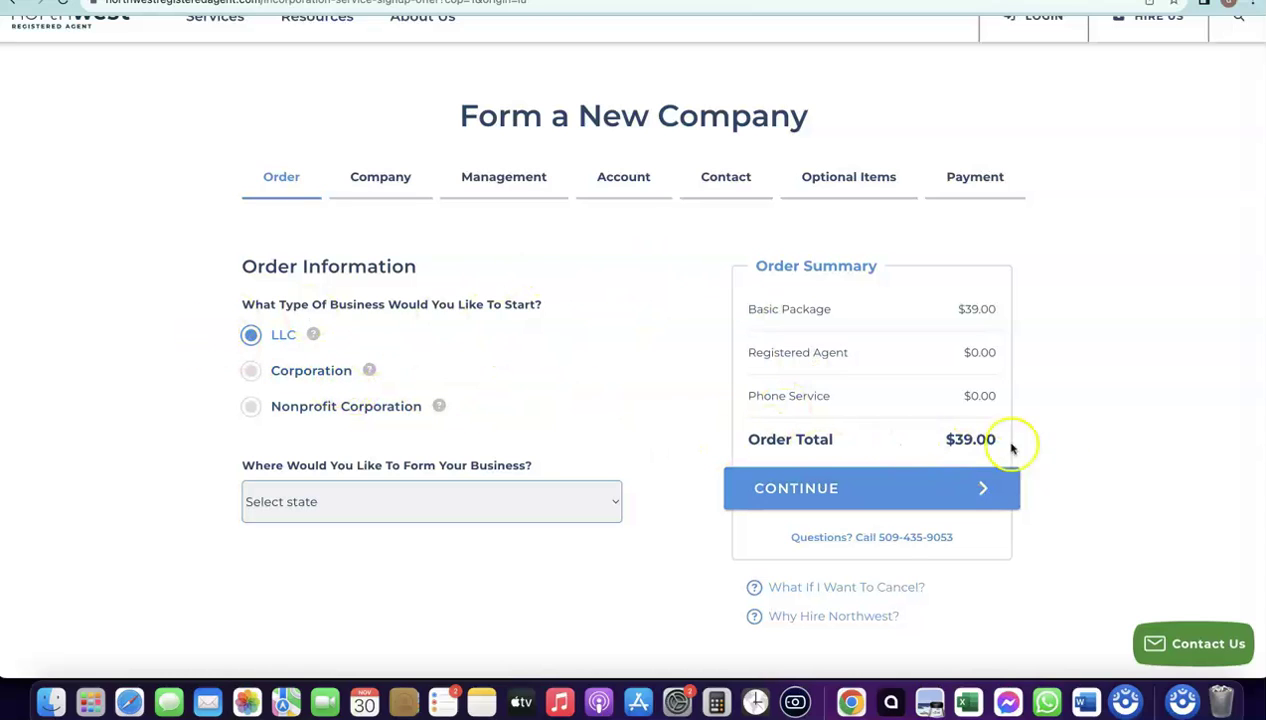
On the Northwest Registered Agent site, choose New Mexico as the LLC's state, review the order summary and continue to the company details.
left_click(671, 197)
left_click(440, 510)
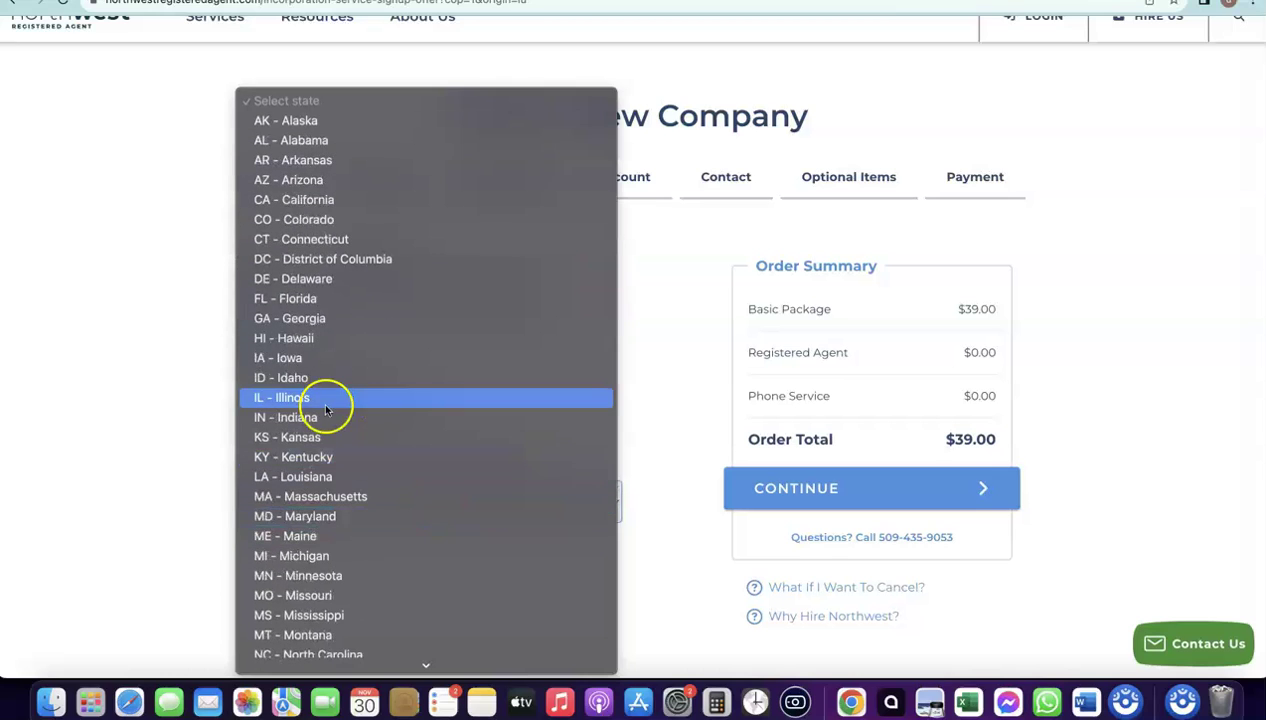
scroll(318, 420, "down", 6)
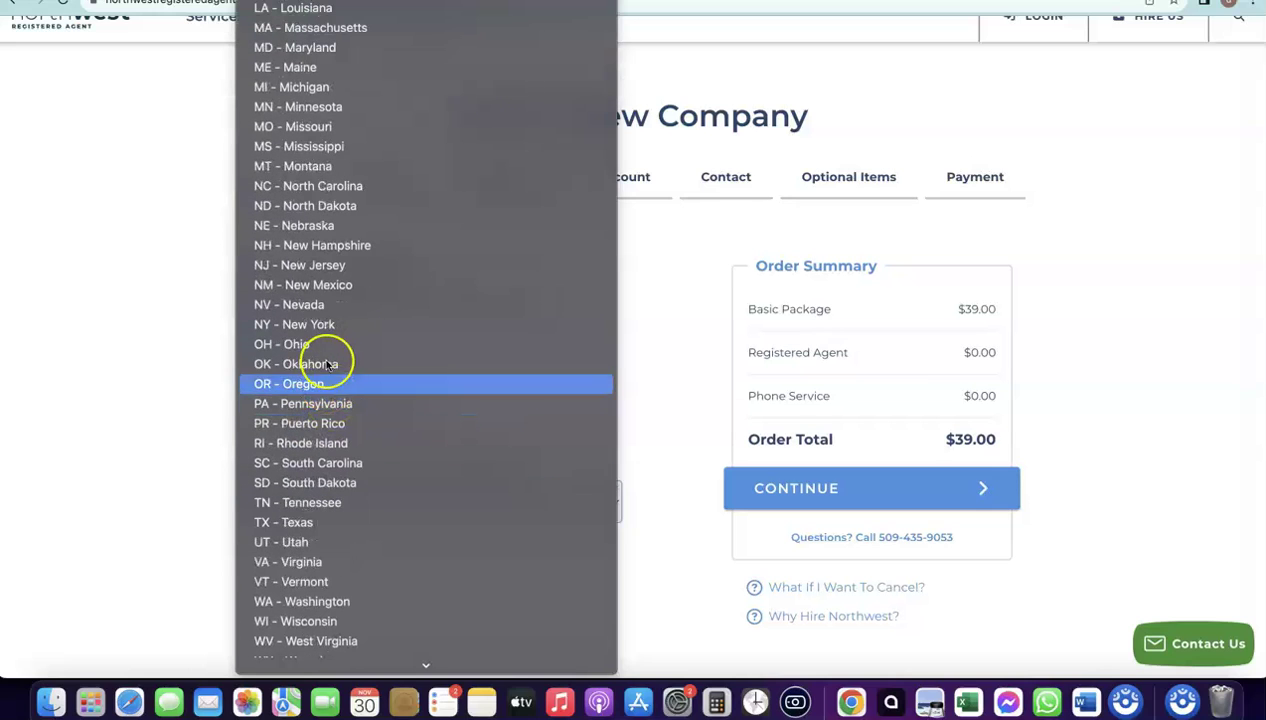
left_click(320, 285)
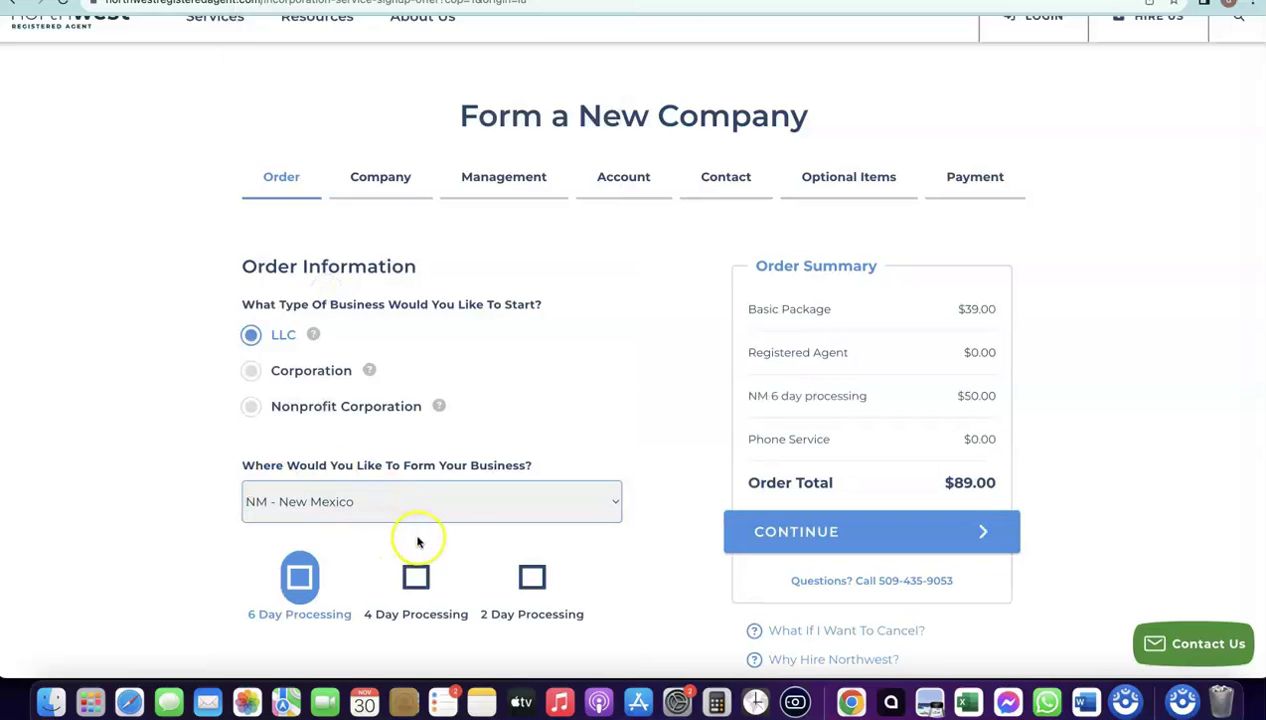
scroll(480, 470, "down", 1)
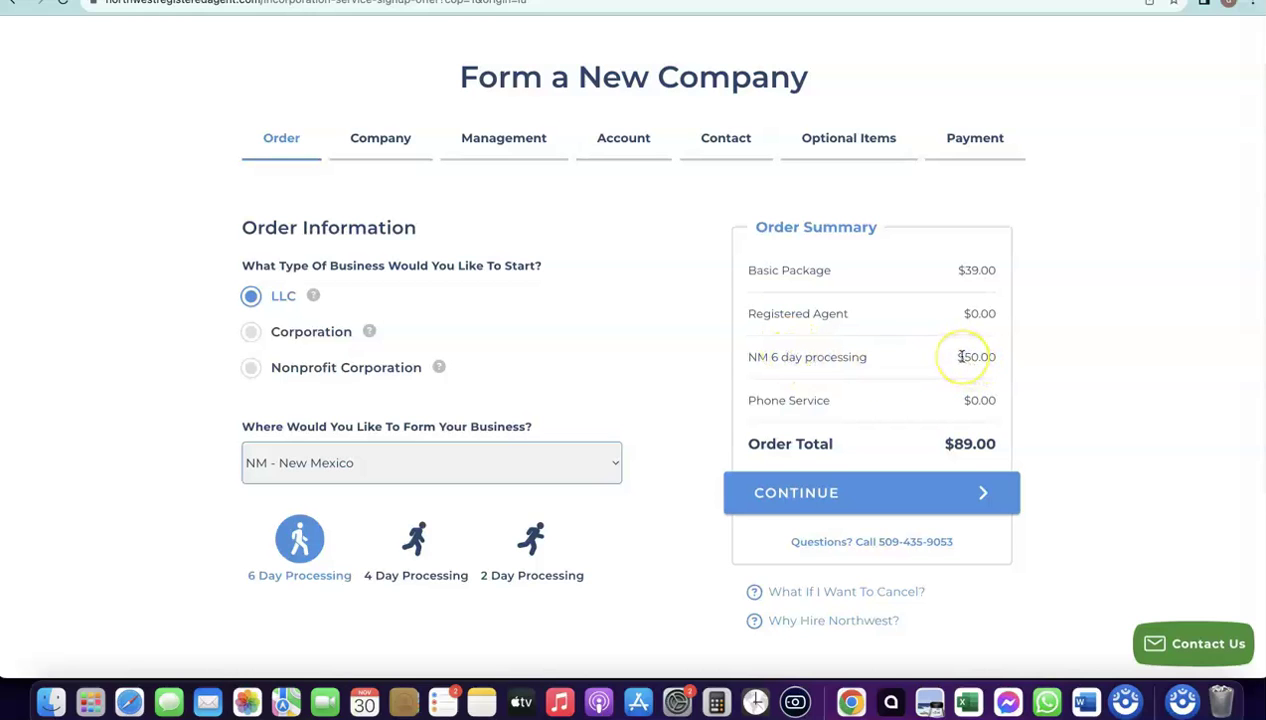
scroll(960, 356, "up", 5)
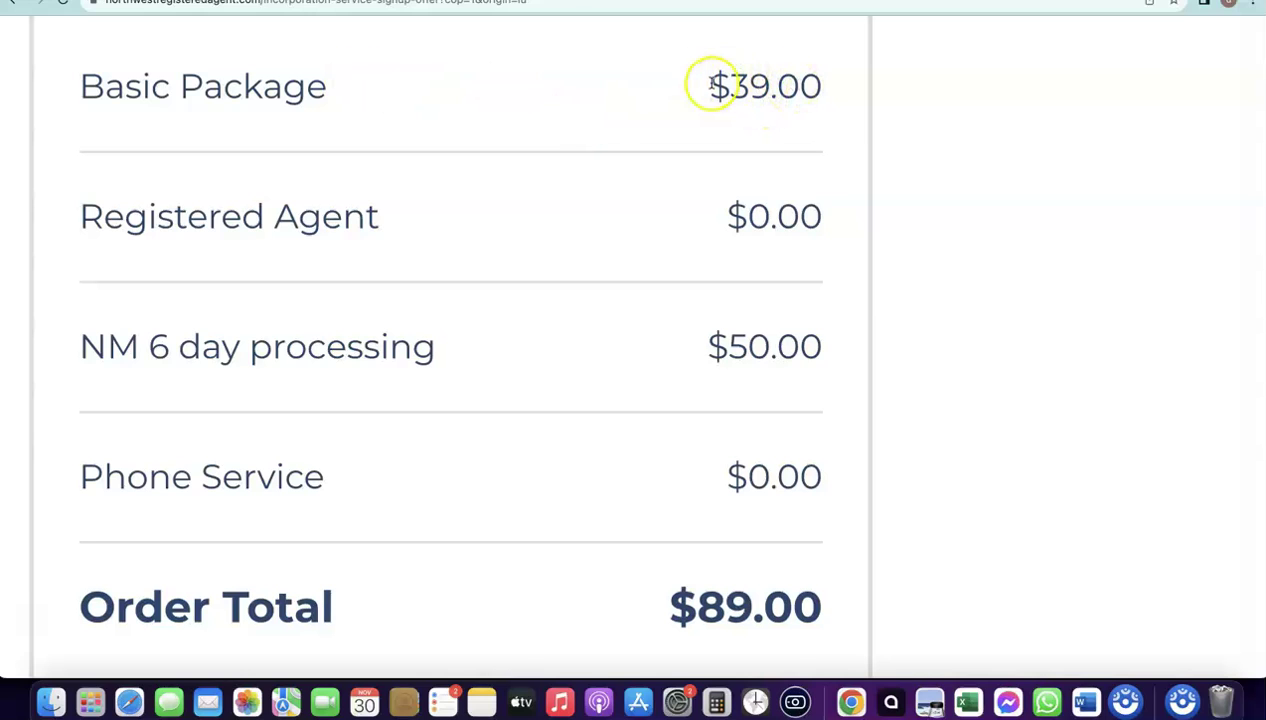
scroll(737, 90, "down", 5)
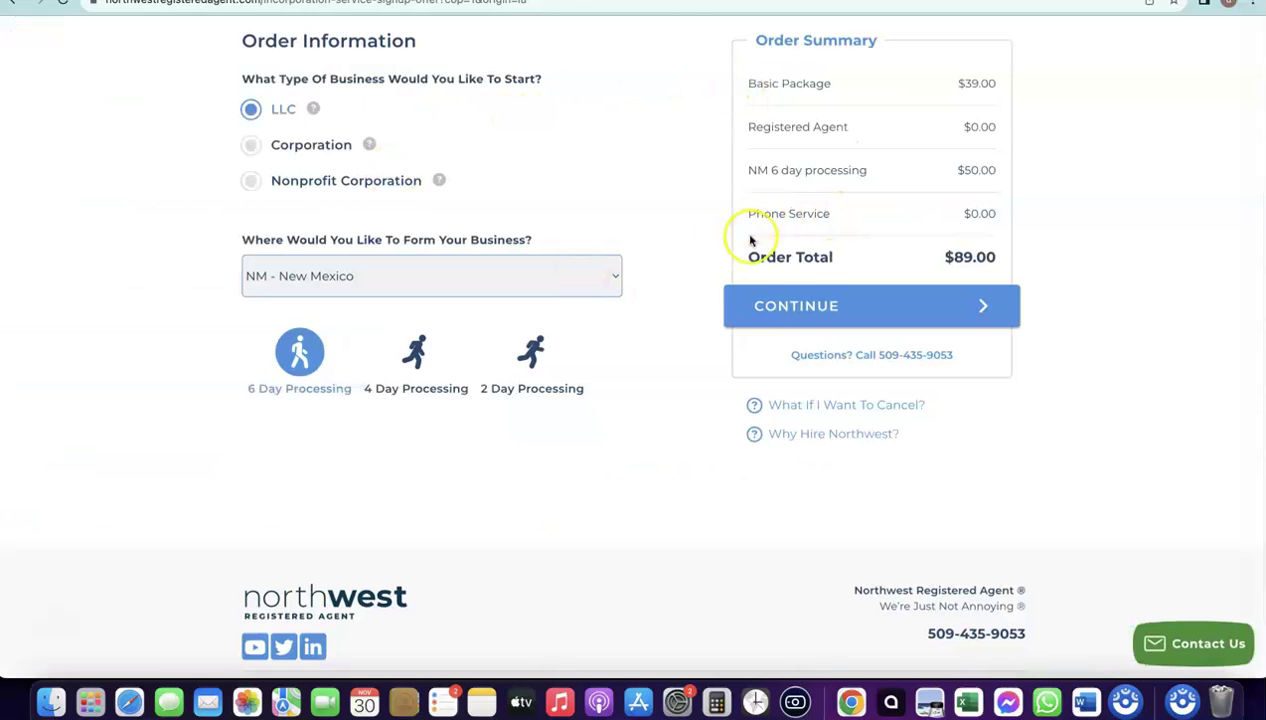
left_click(816, 307)
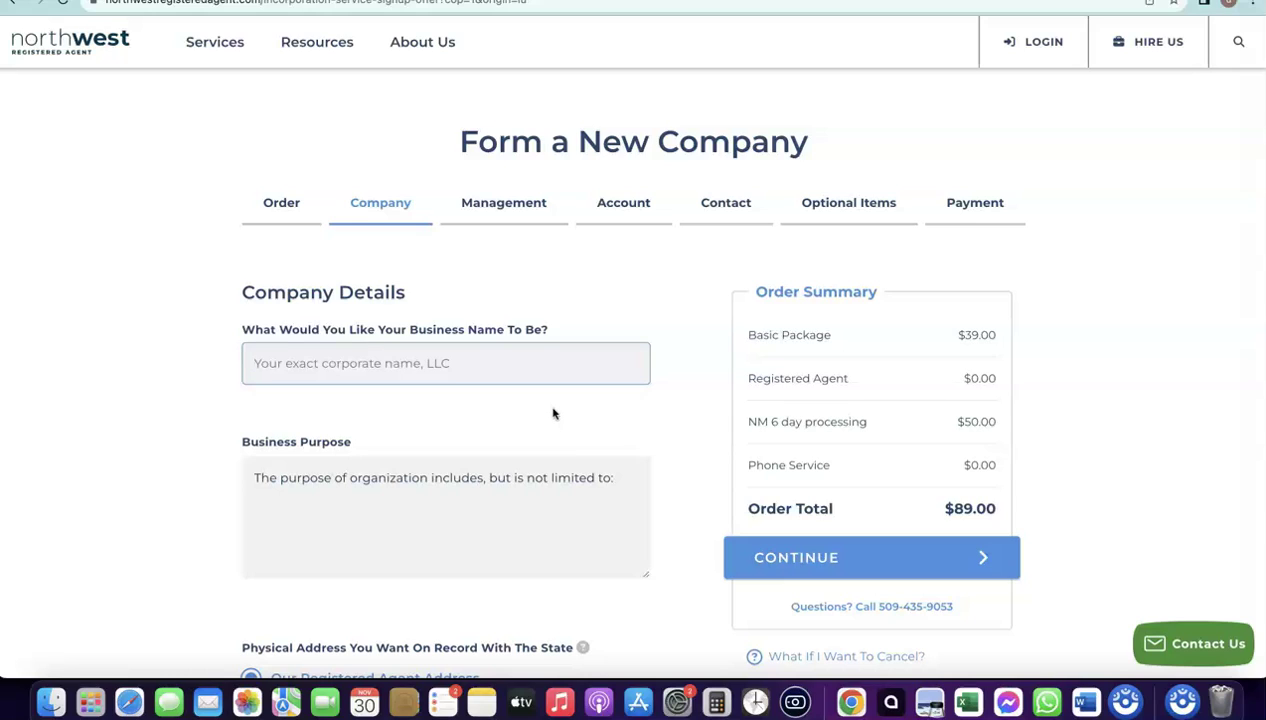
Enter "Dropshipping Hustle" as the business name.
left_click(492, 362)
type("Dr")
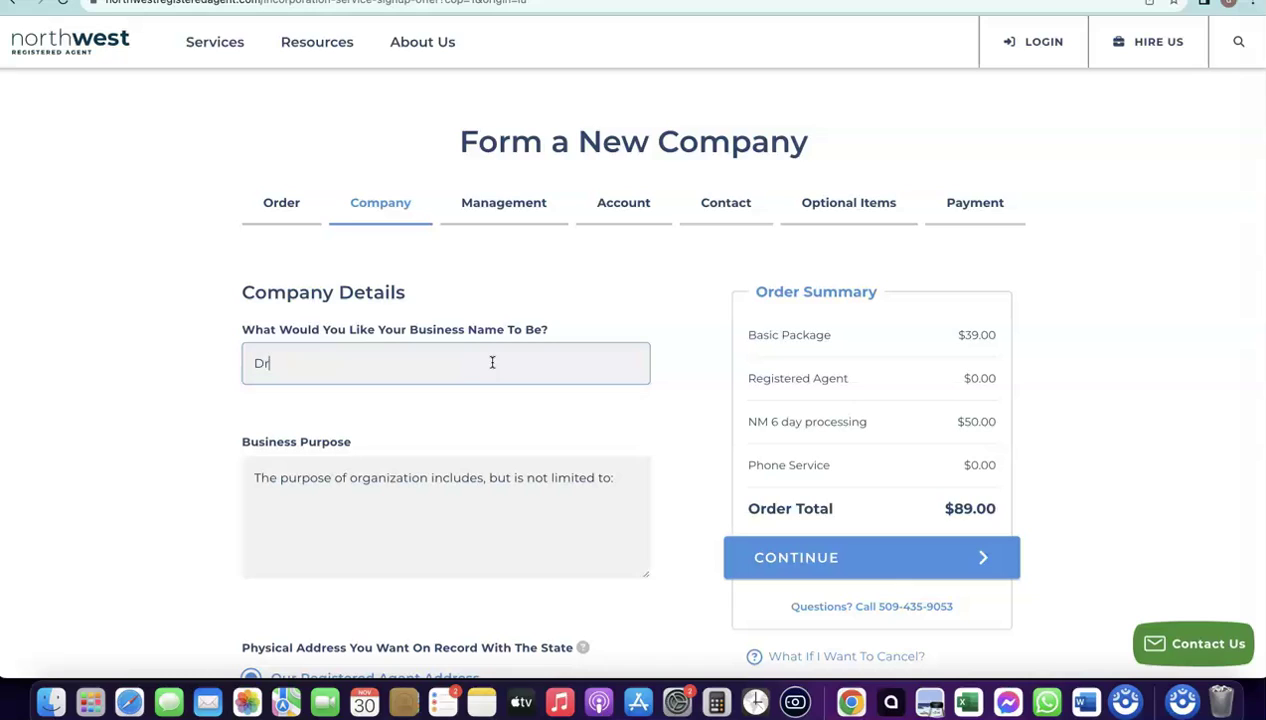
type("opshipping Hustle")
Add "Dropshipping and eCommerce" to the end of the business purpose and continue to company management.
left_click(450, 460)
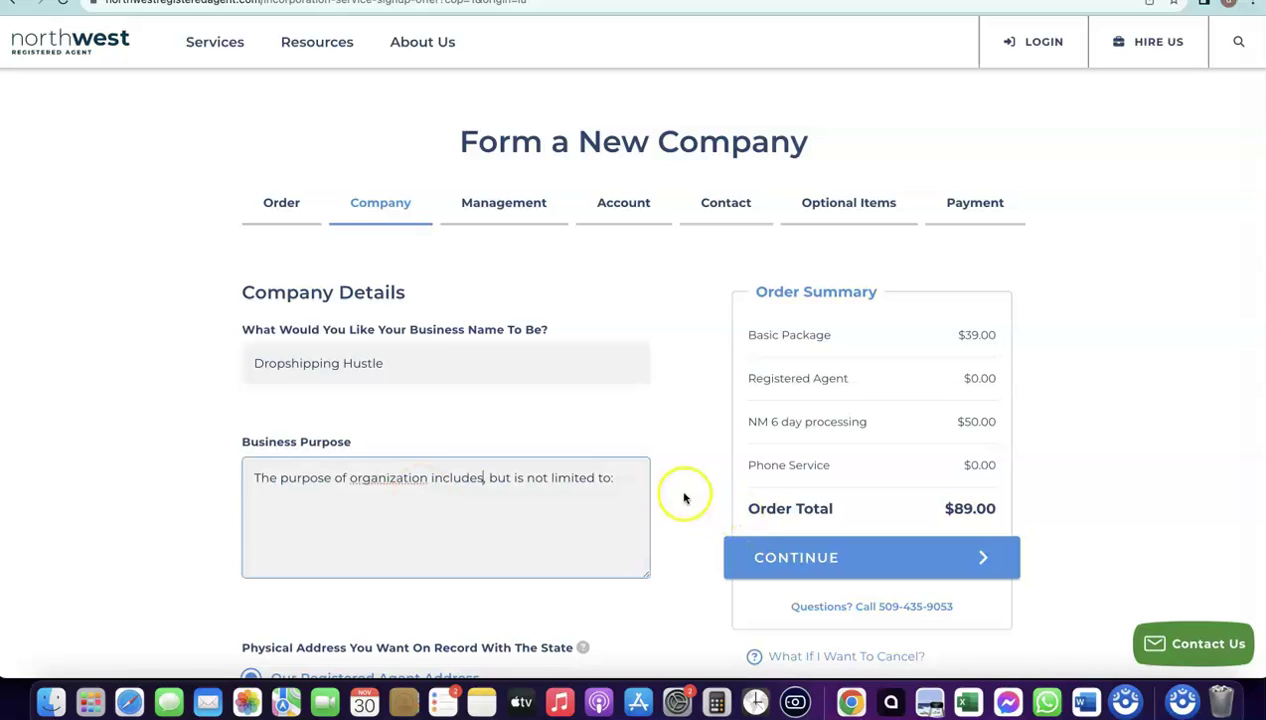
left_click(633, 477)
type("D")
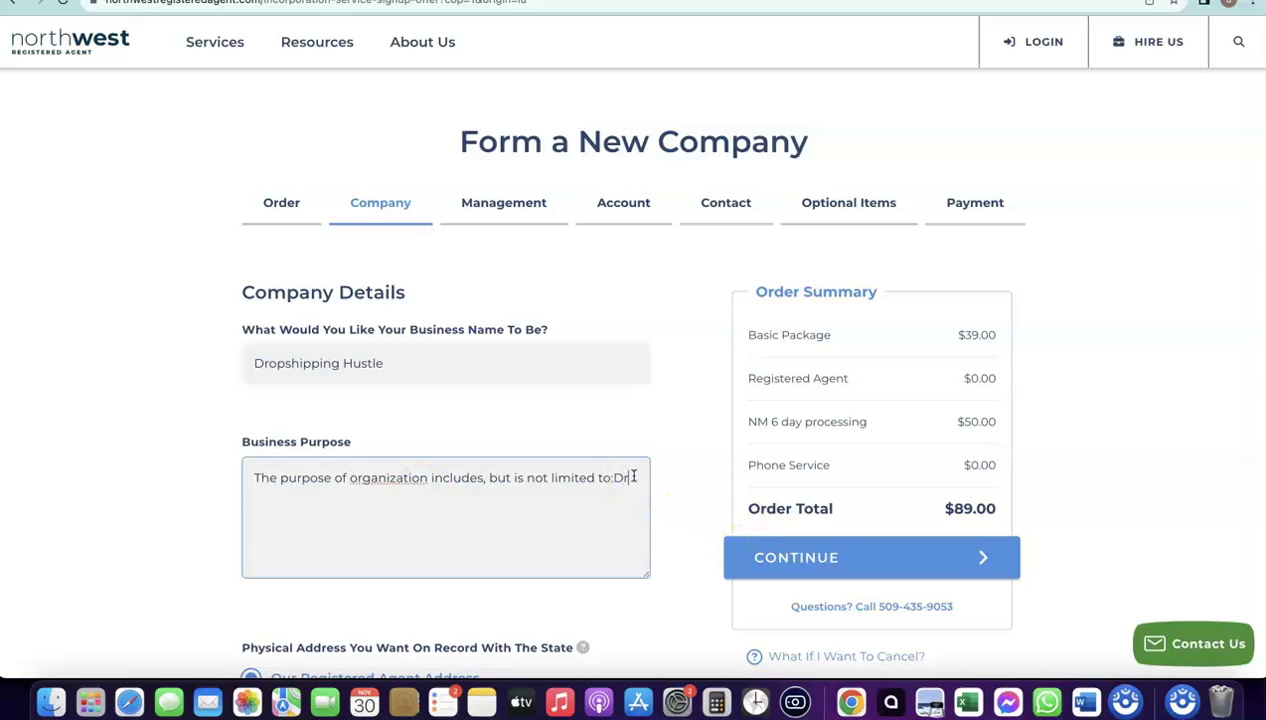
key("BackSpace")
type("Dropshipping and eCommerce")
scroll(521, 392, "down", 1)
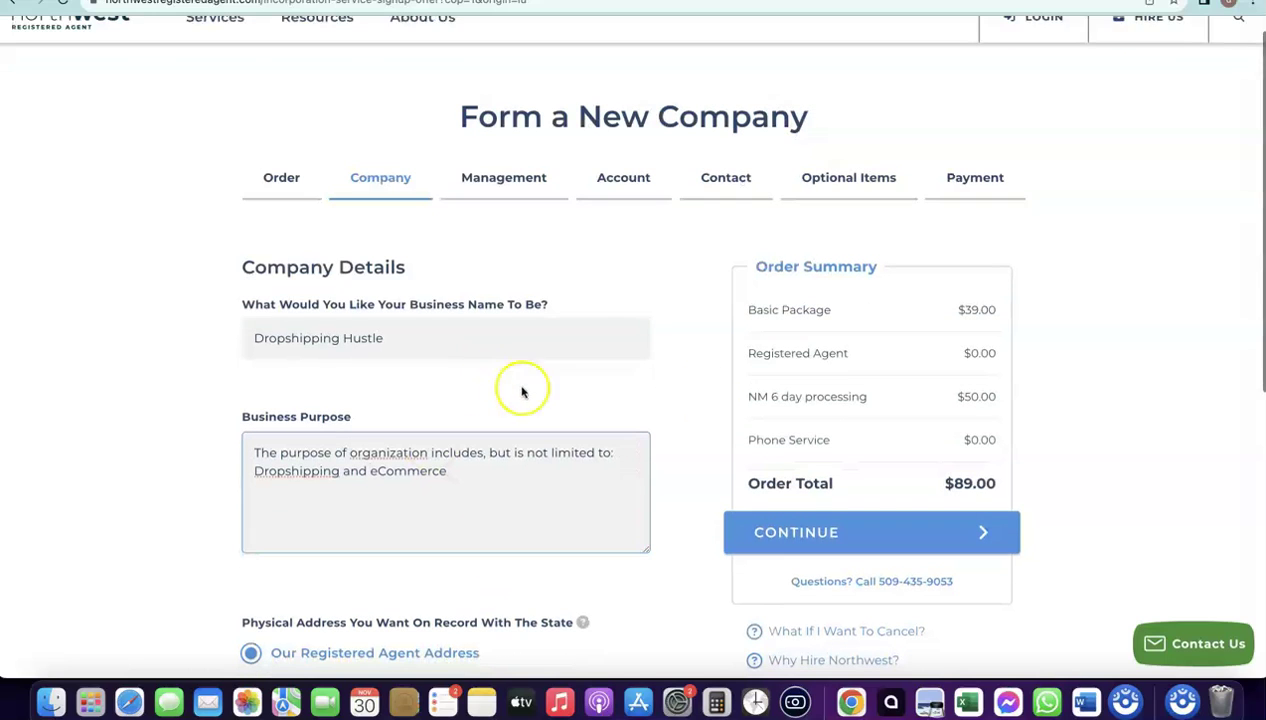
scroll(853, 505, "down", 1)
left_click(852, 507)
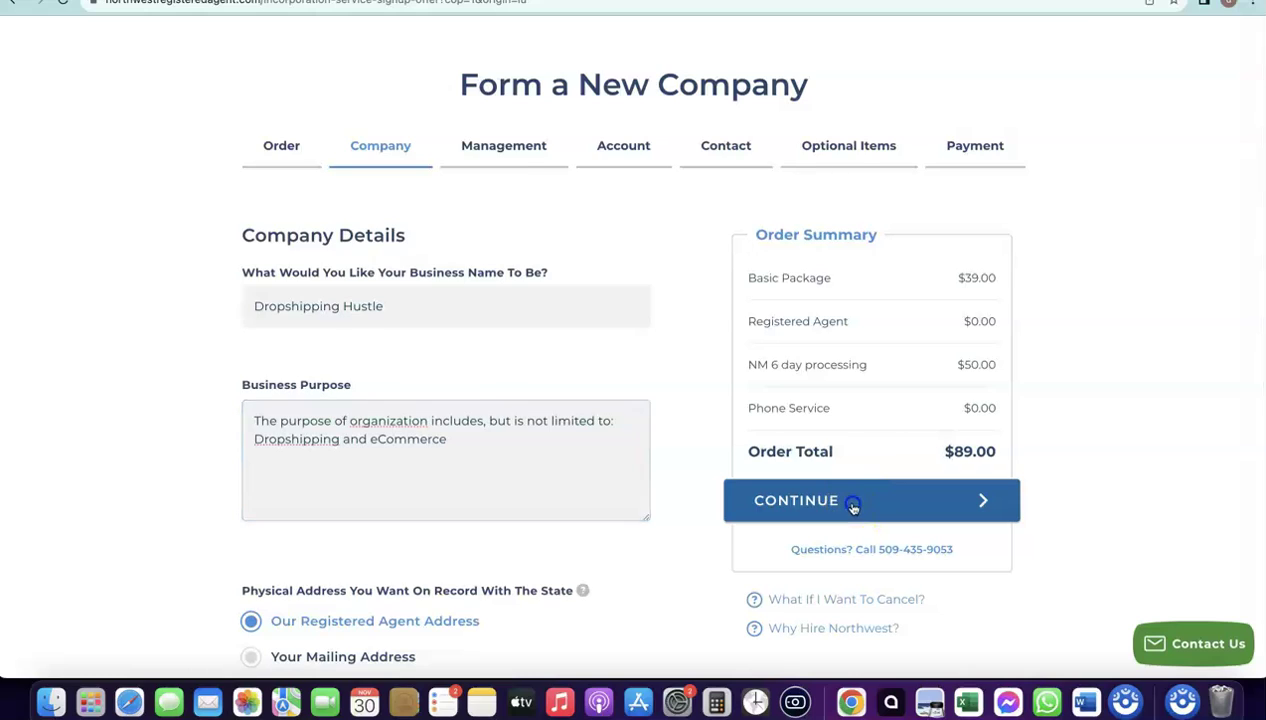
Set the company's management type to Manager Managed.
scroll(490, 386, "down", 1)
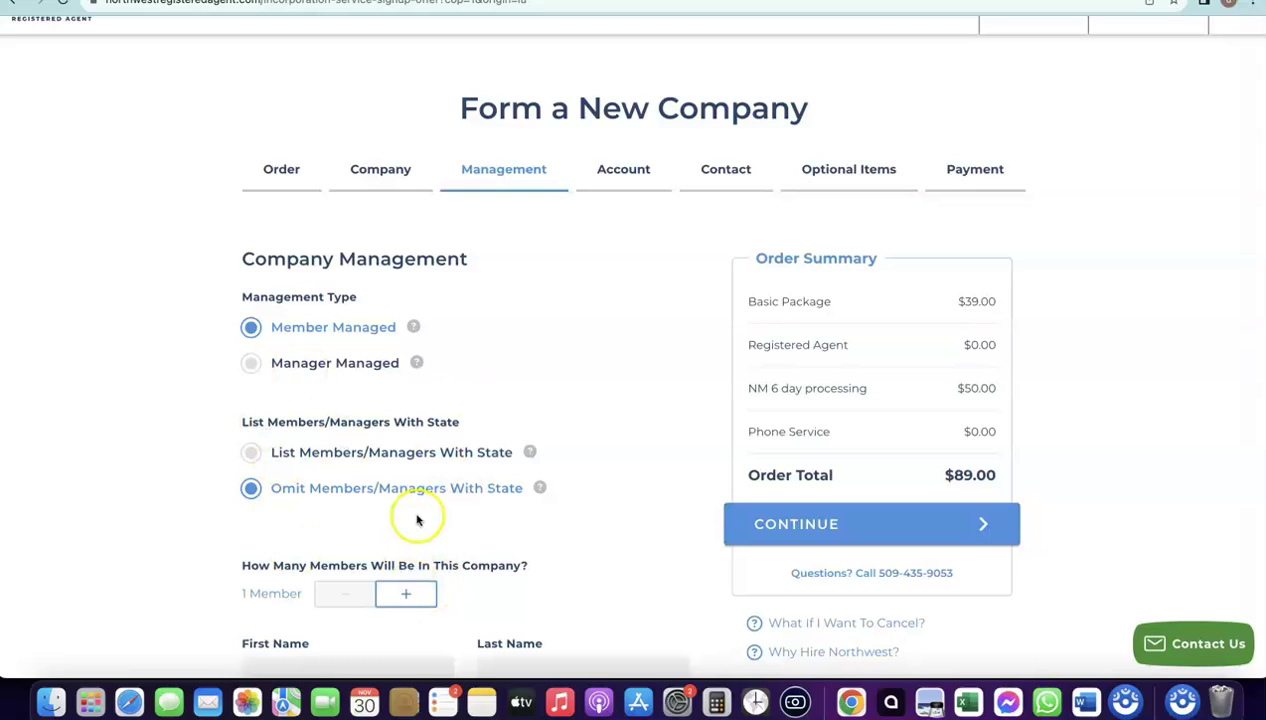
left_click(251, 364)
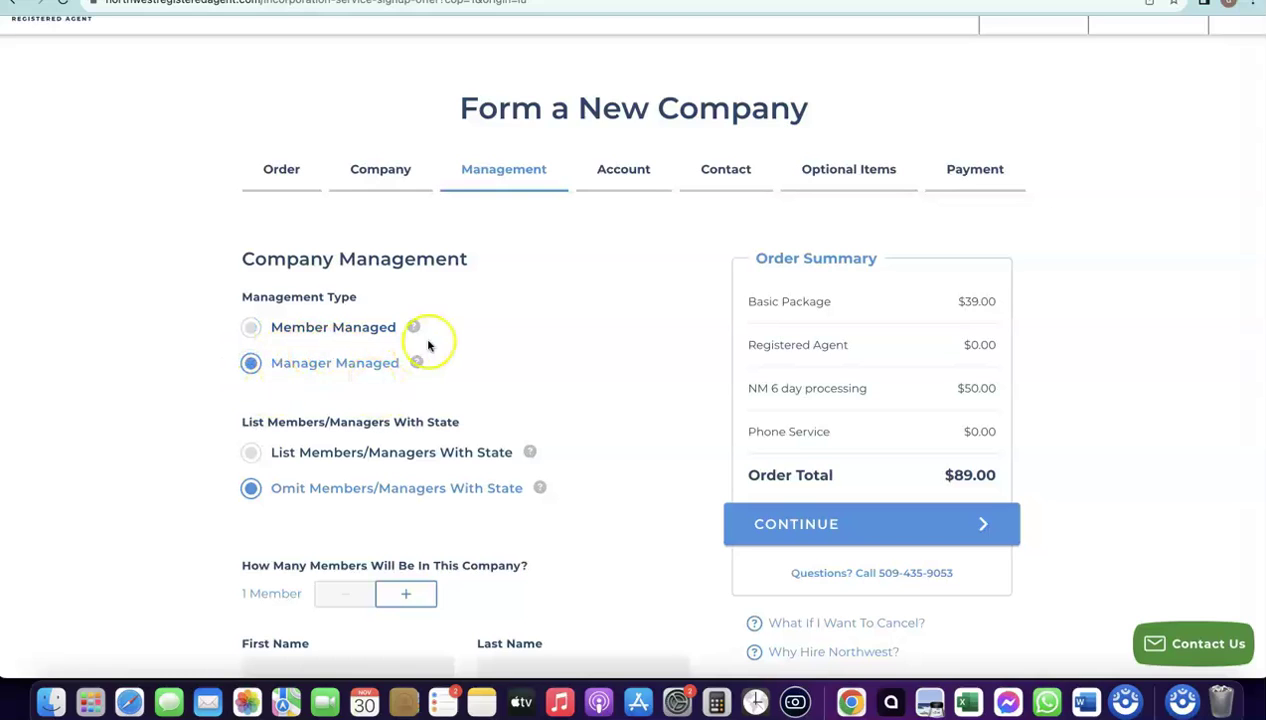
scroll(425, 333, "down", 1)
scroll(300, 390, "down", 1)
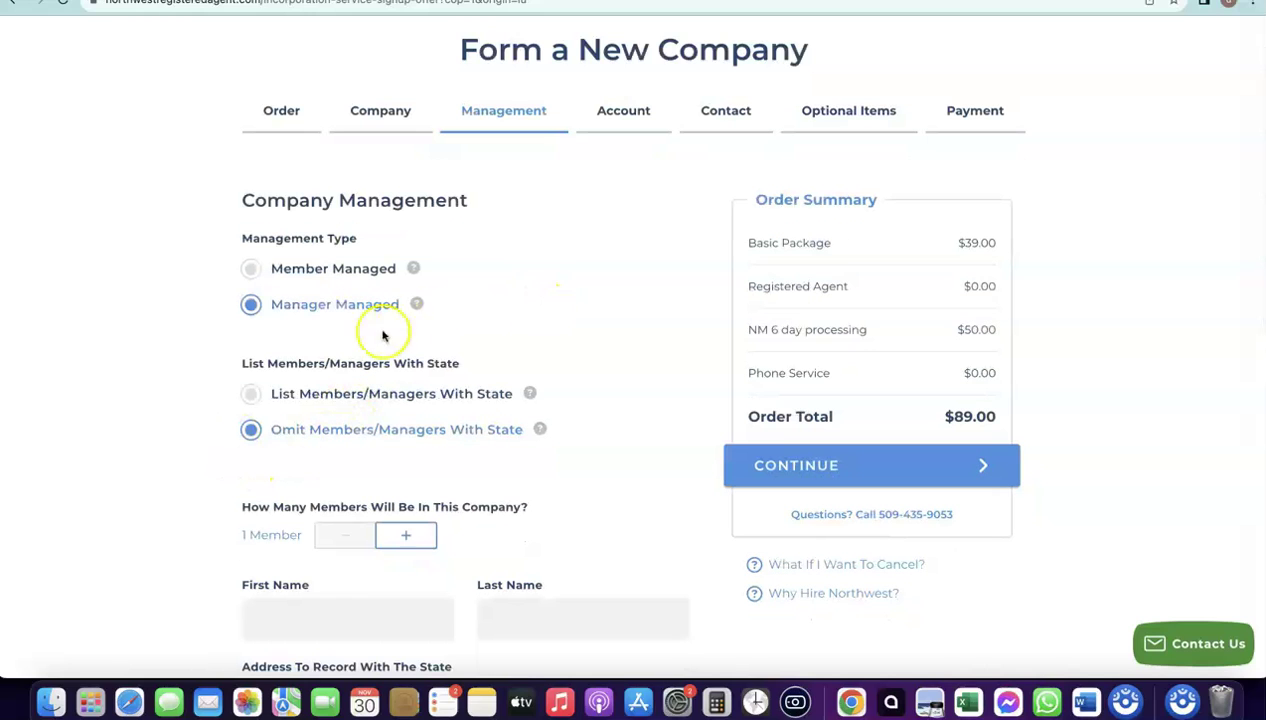
Review the member and manager name fields and the state address options on the company management form.
scroll(503, 360, "down", 5)
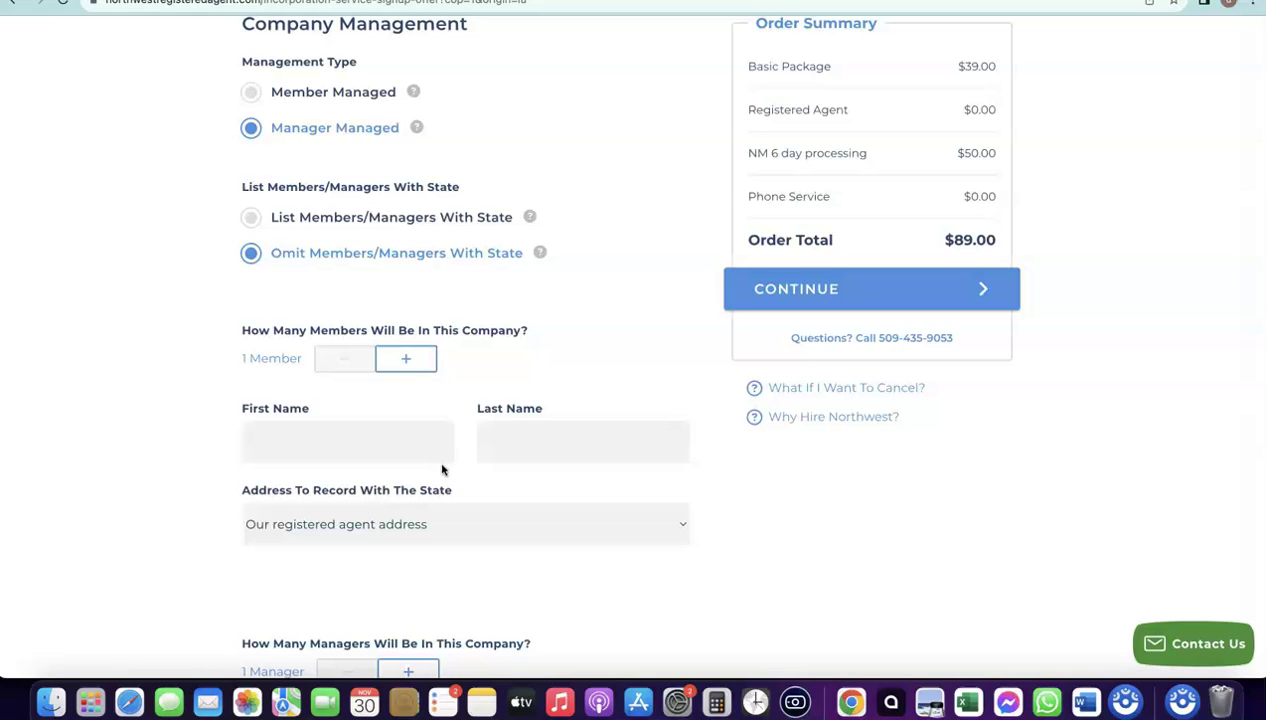
scroll(525, 424, "down", 2)
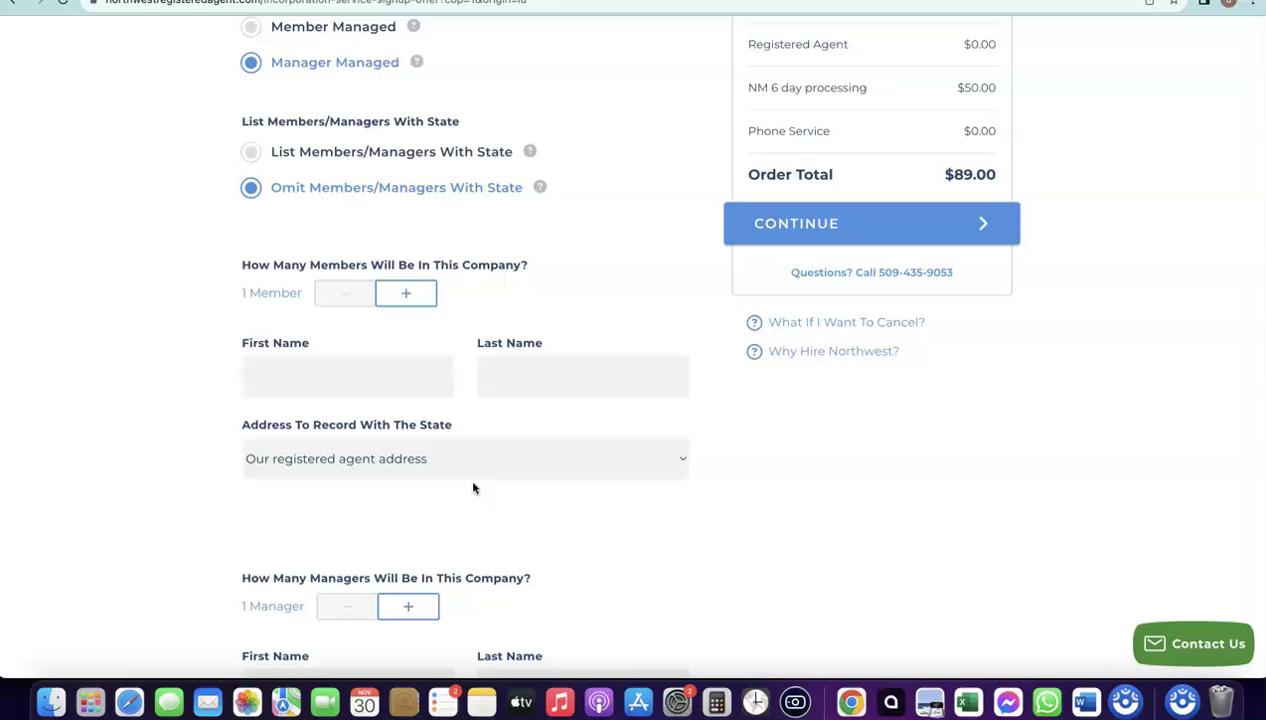
scroll(472, 488, "down", 5)
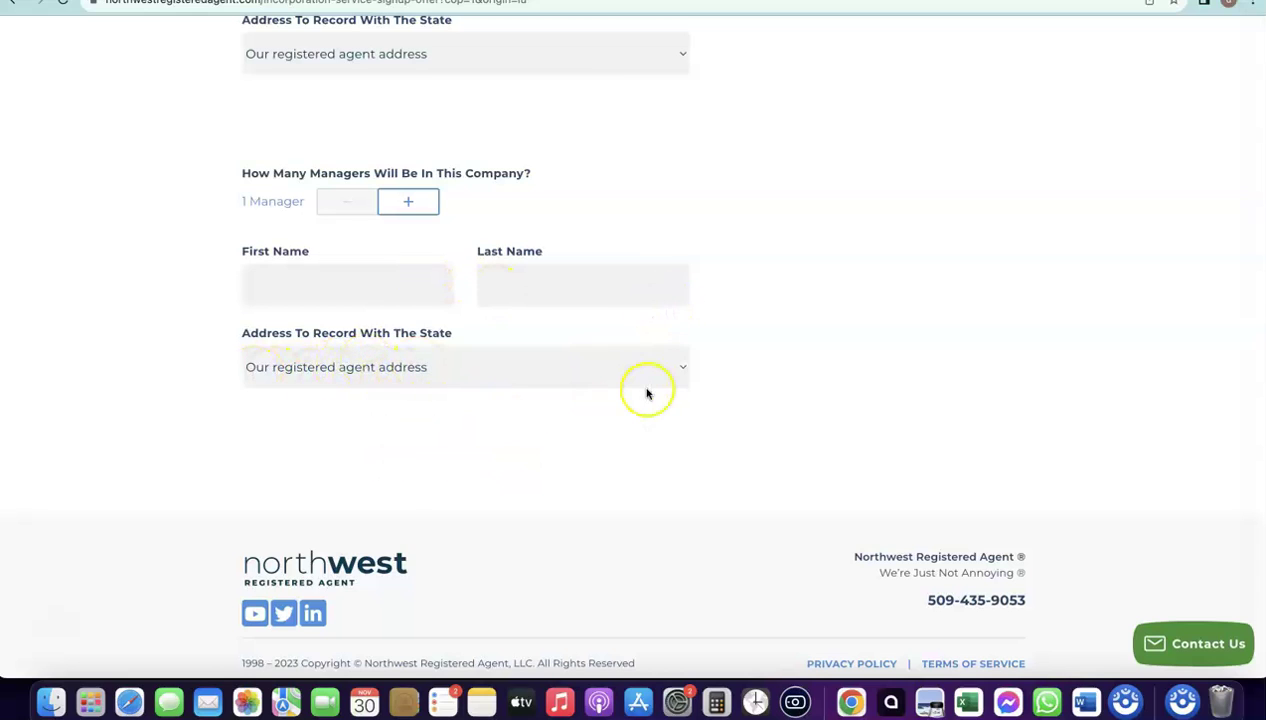
scroll(647, 393, "up", 2)
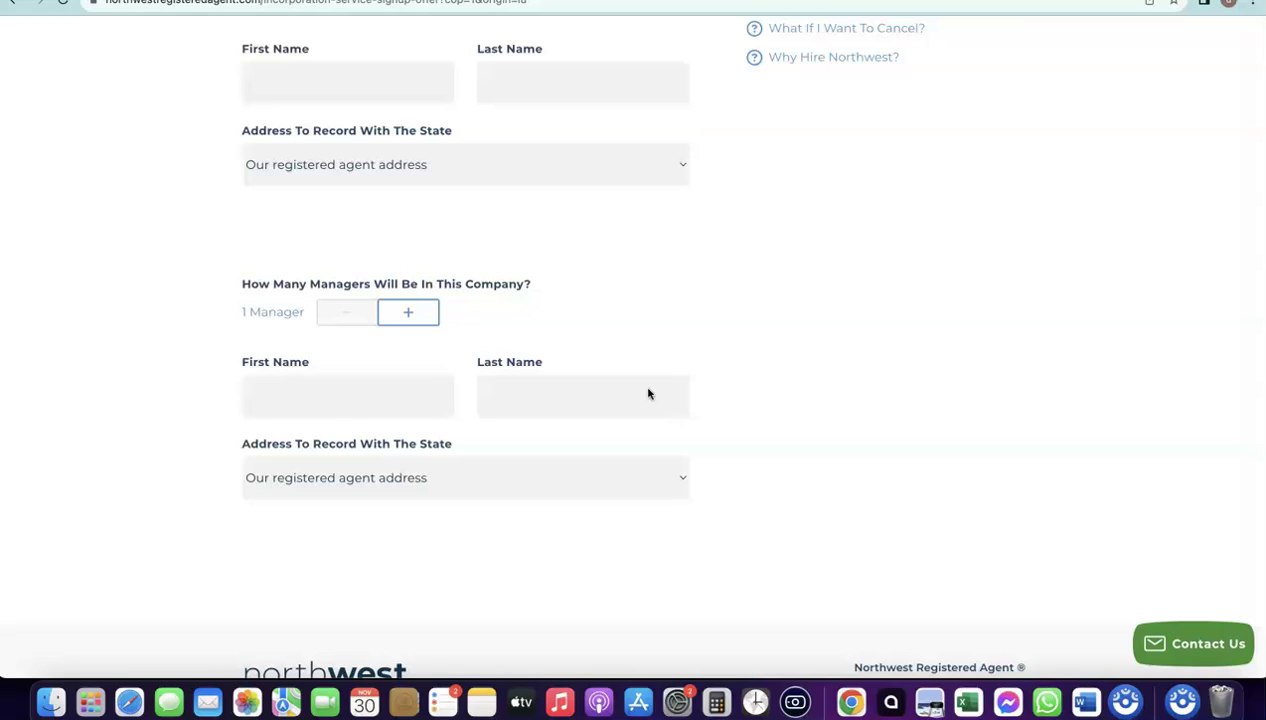
left_click(514, 298)
scroll(509, 300, "up", 3)
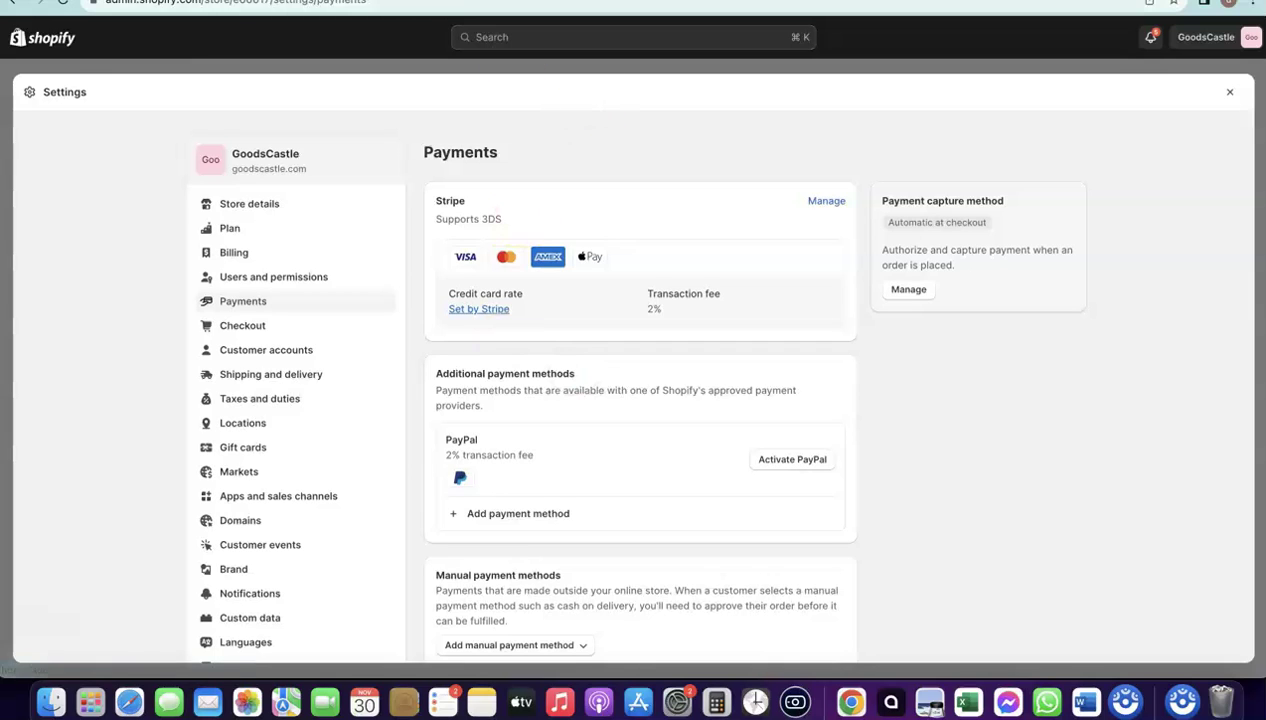
Switch to the Shopify Help Center's supported countries page and highlight "Shopify Payments" in its heading.
left_click(400, 1)
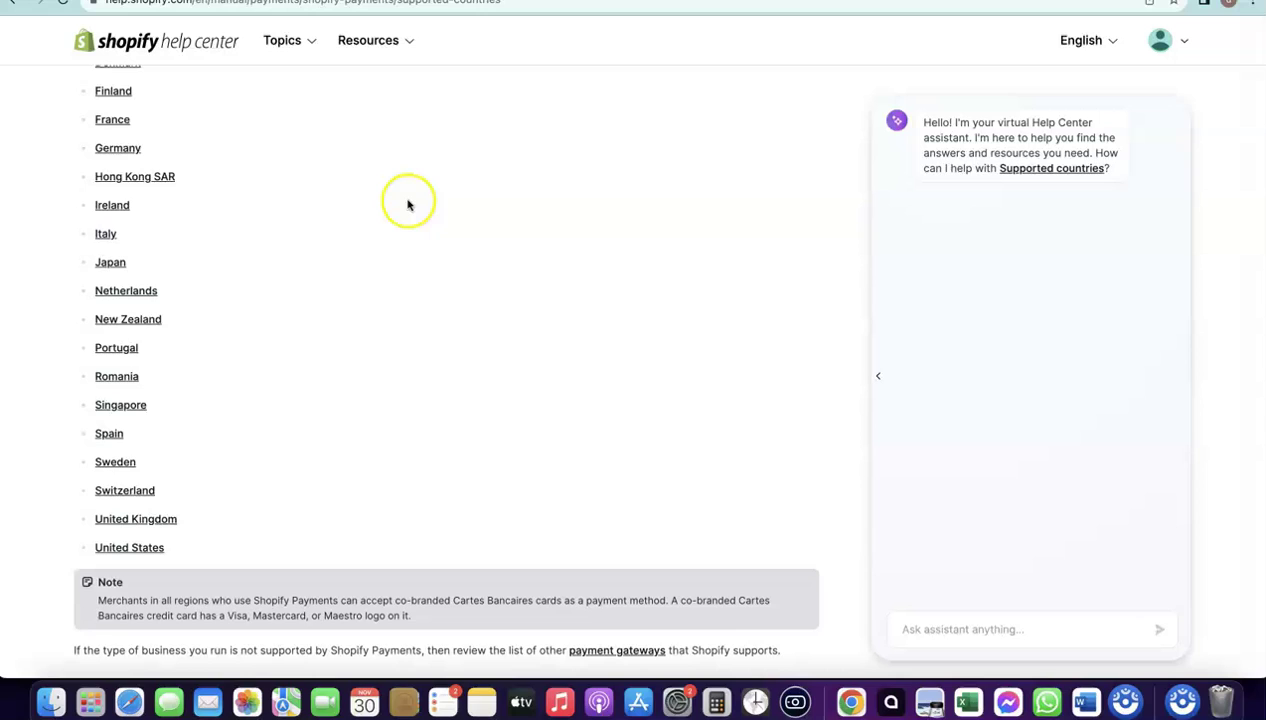
scroll(407, 205, "up", 5)
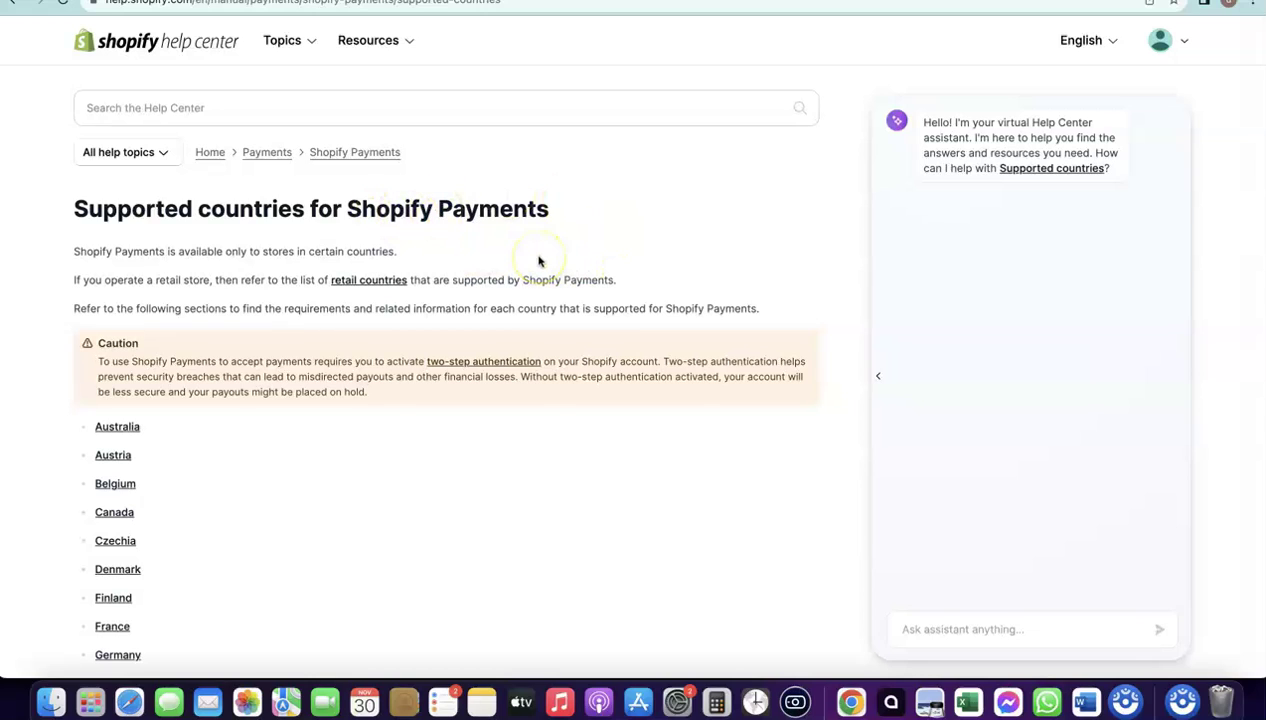
left_click_drag(348, 212, 552, 216)
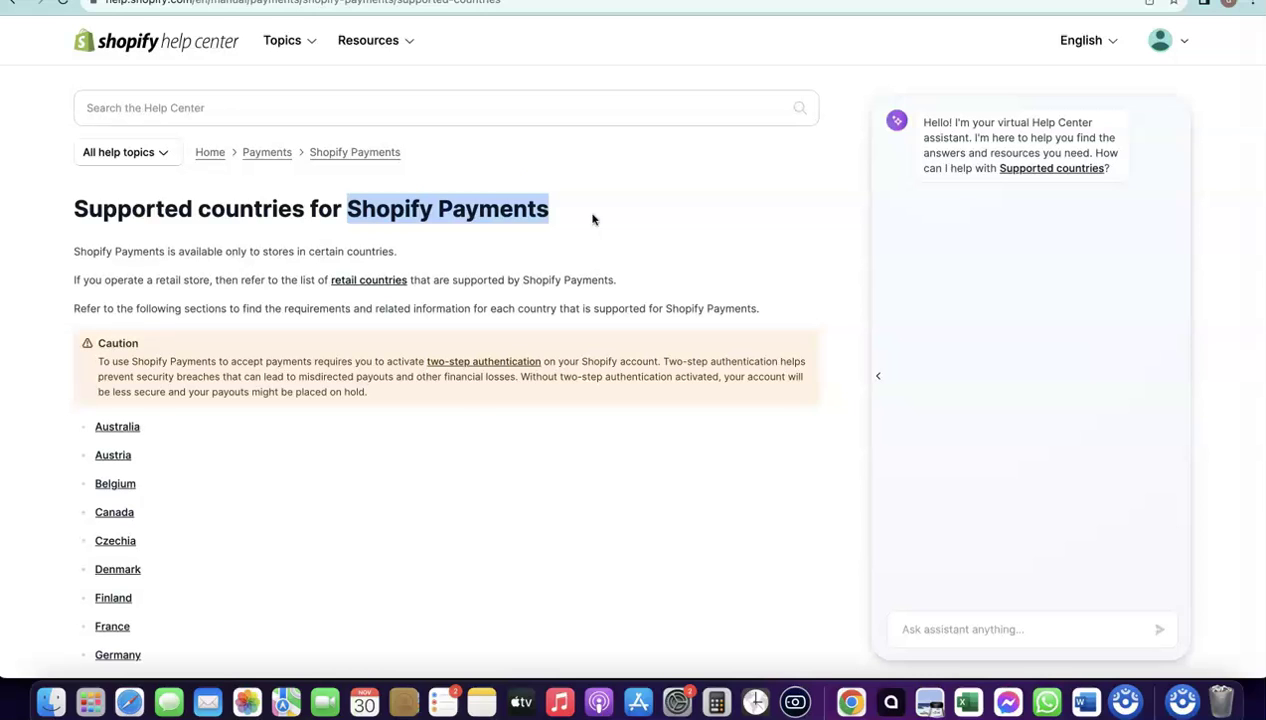
Check the store's payment settings in Shopify and highlight "Shopify Payments" again in the Help Center heading.
left_click(155, 3)
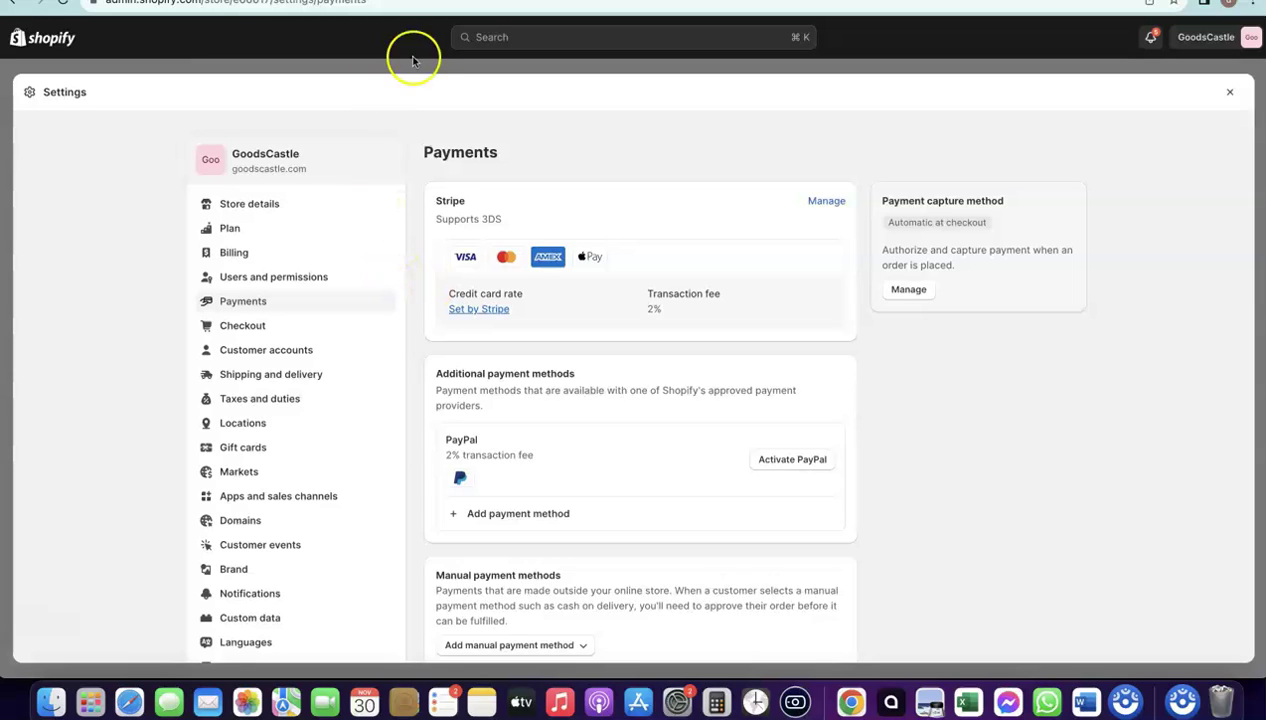
left_click(479, 5)
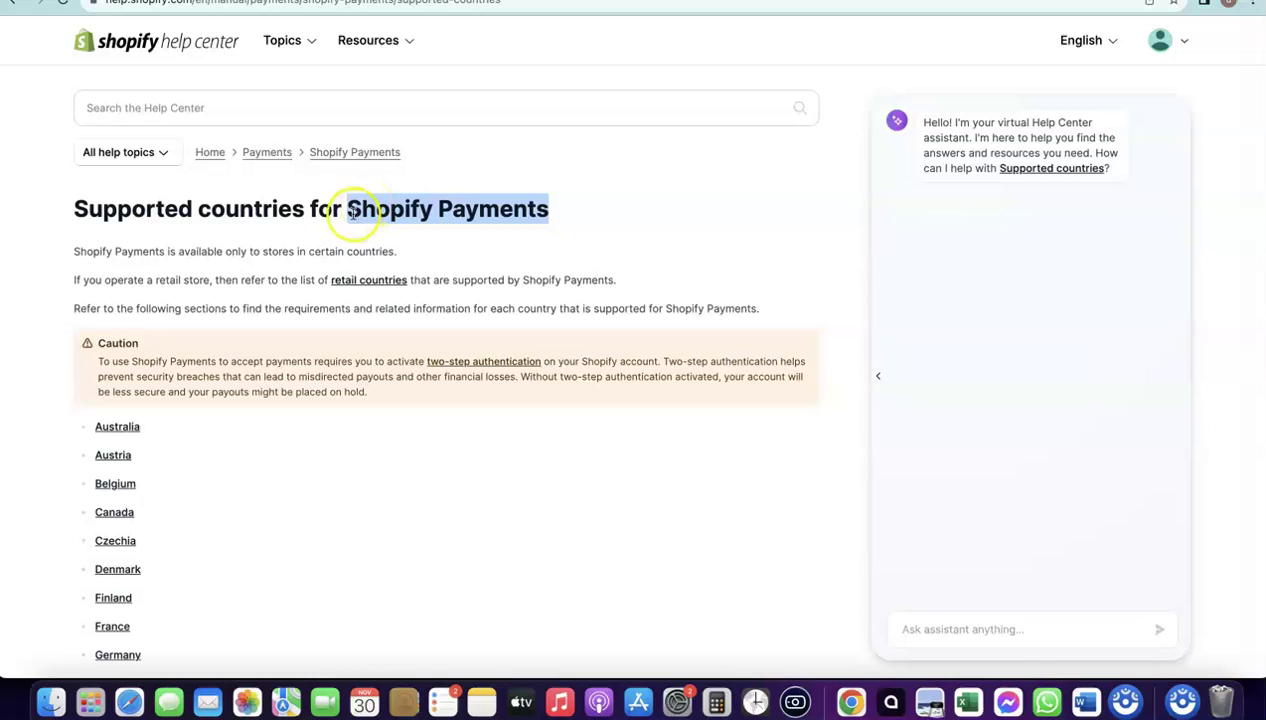
left_click_drag(352, 206, 522, 208)
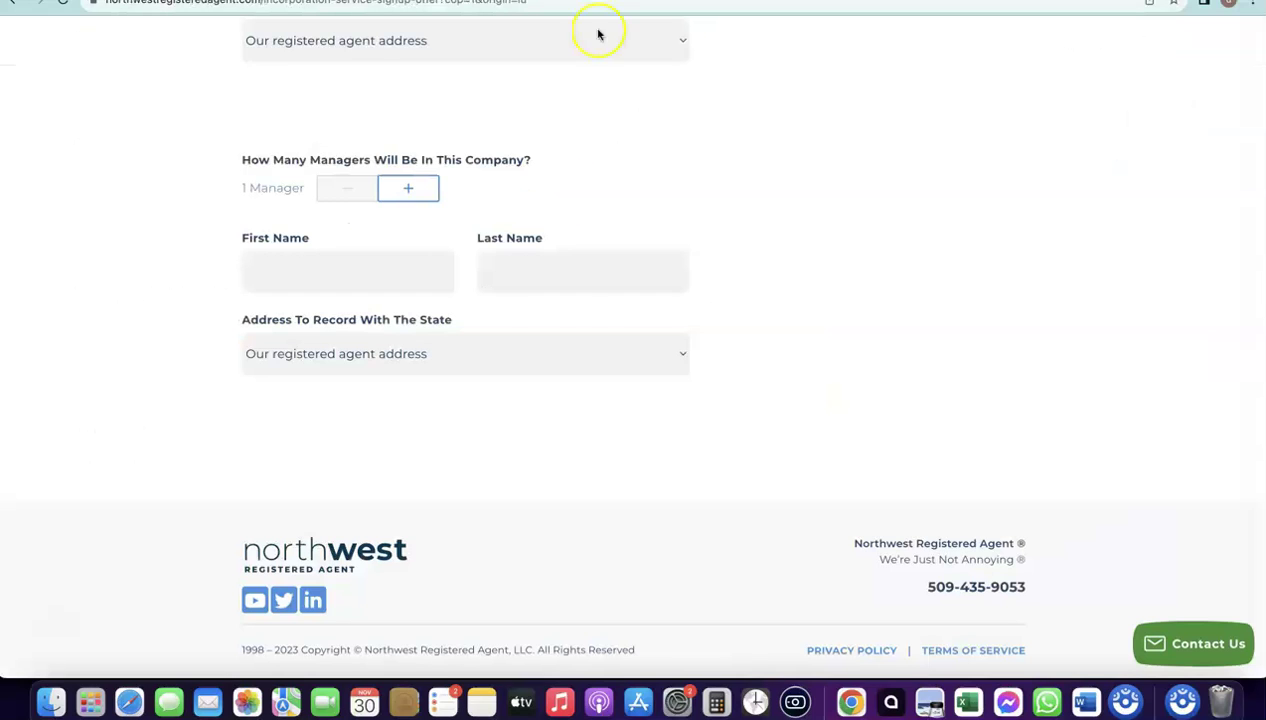
Revisit the "Shopify Payments" heading on the supported countries page and return to the Northwest company management form.
scroll(520, 353, "up", 10)
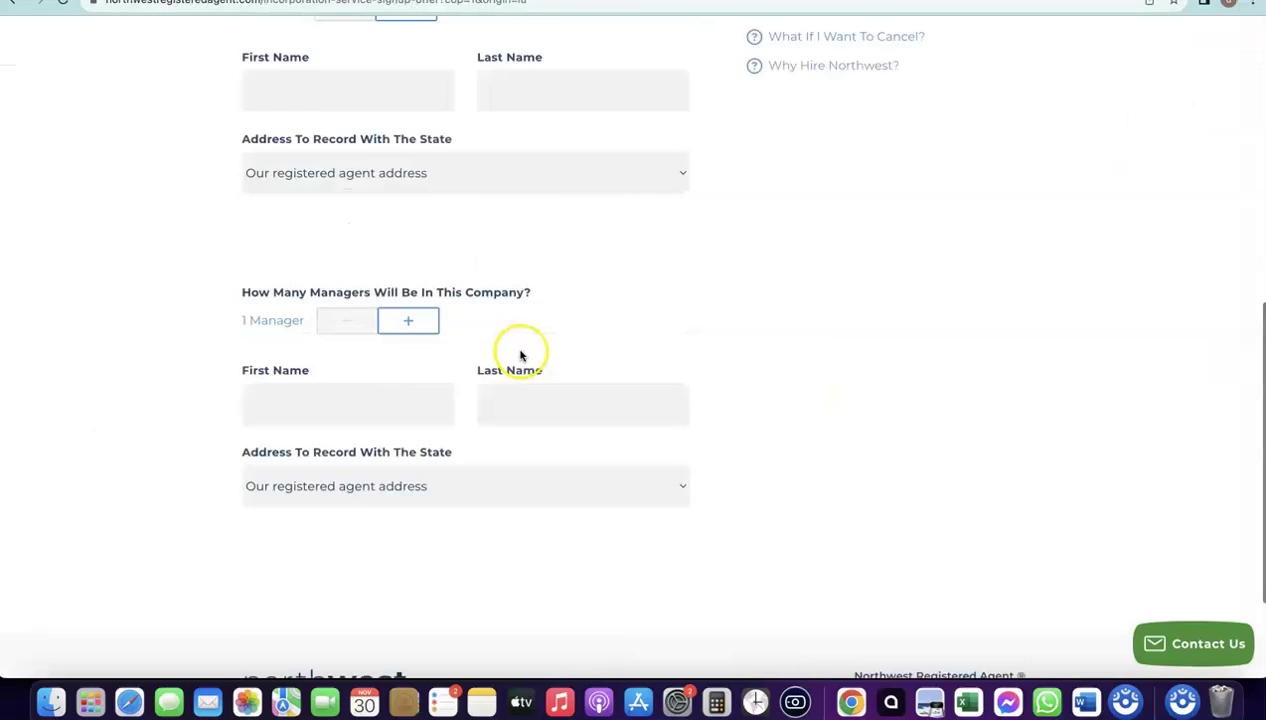
left_click(452, 439)
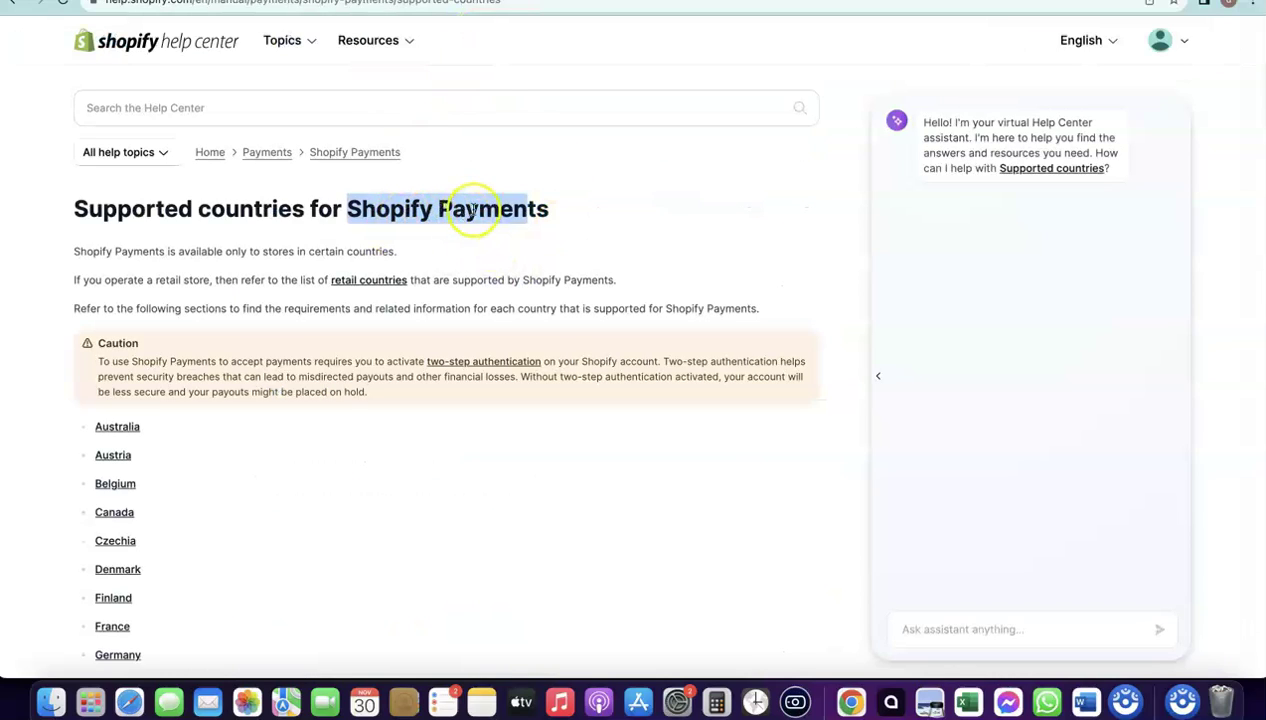
left_click_drag(363, 204, 596, 218)
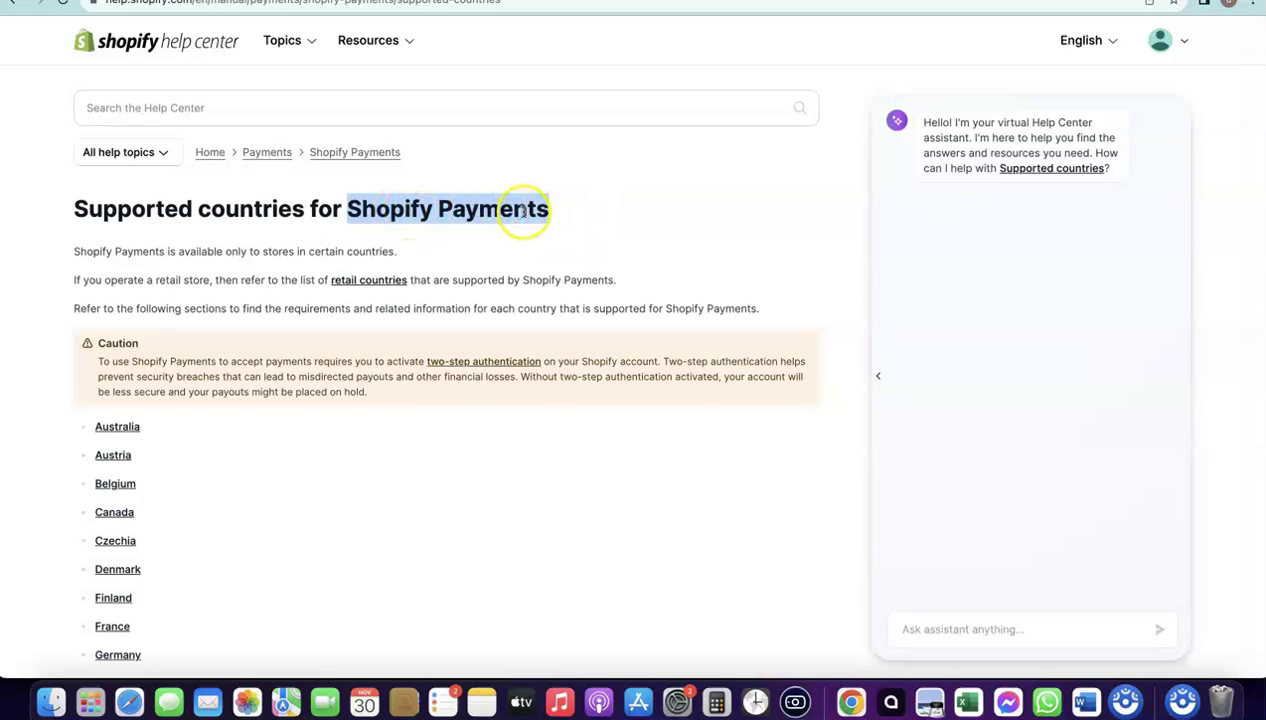
left_click(632, 2)
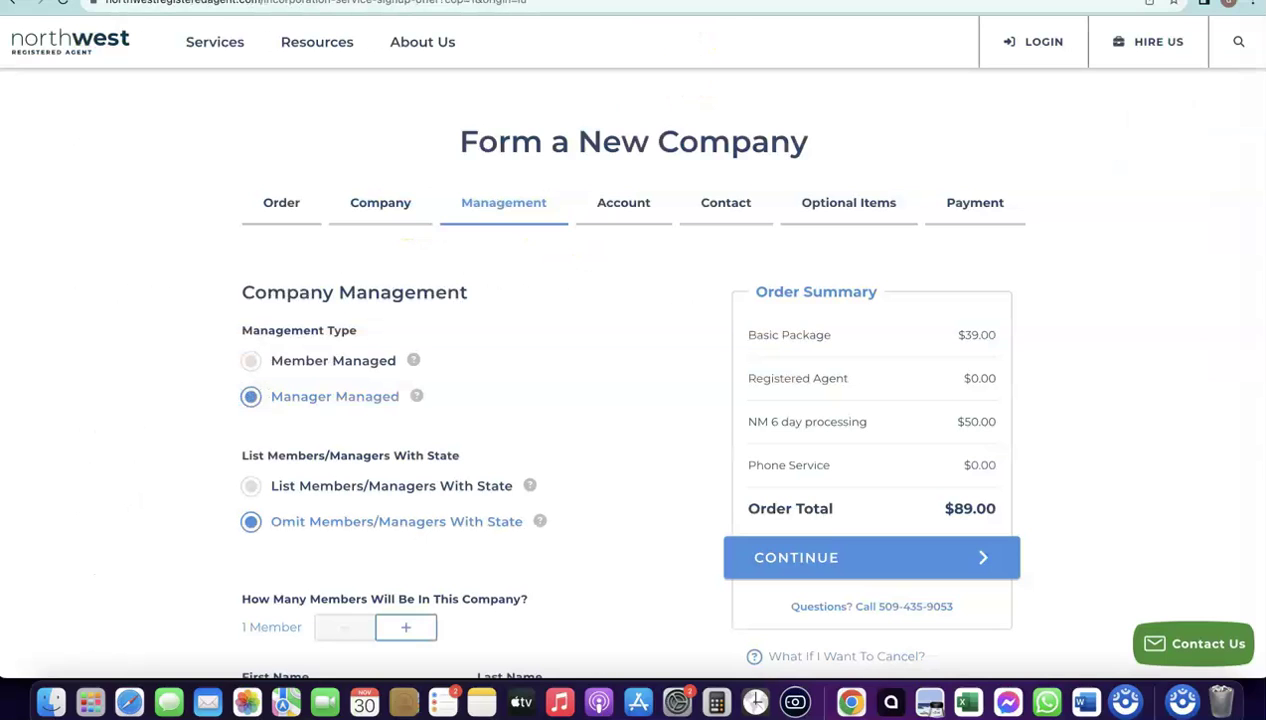